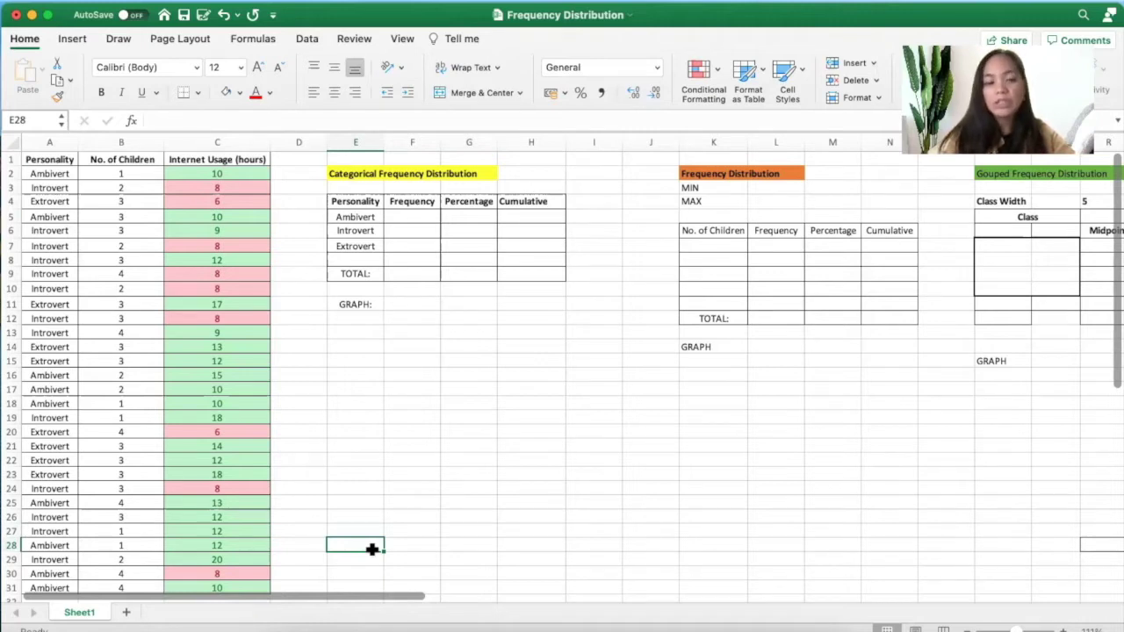
Enter =COUNTIF(A:A,E5) in F5 to count Ambivert personalities (9).
left_click(141, 143)
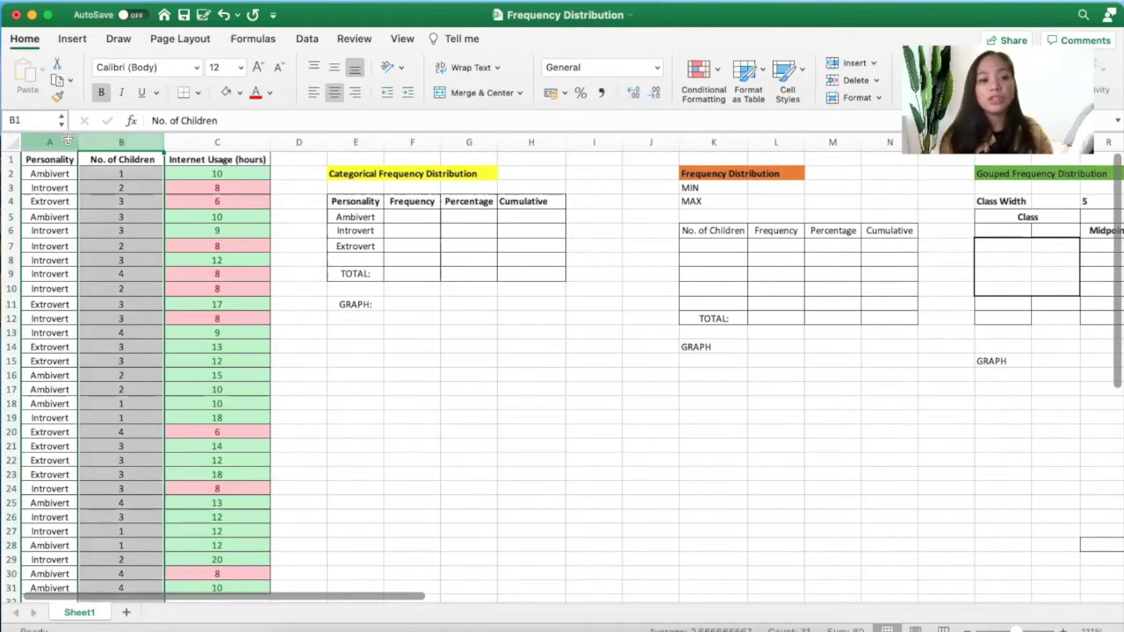
left_click(63, 141)
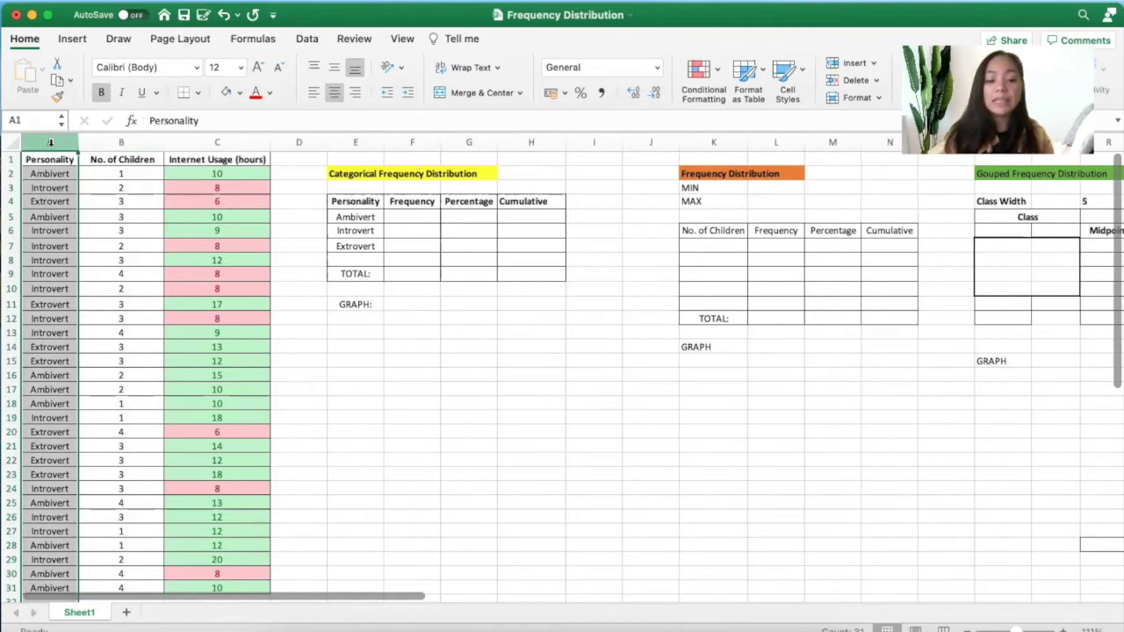
left_click(527, 502)
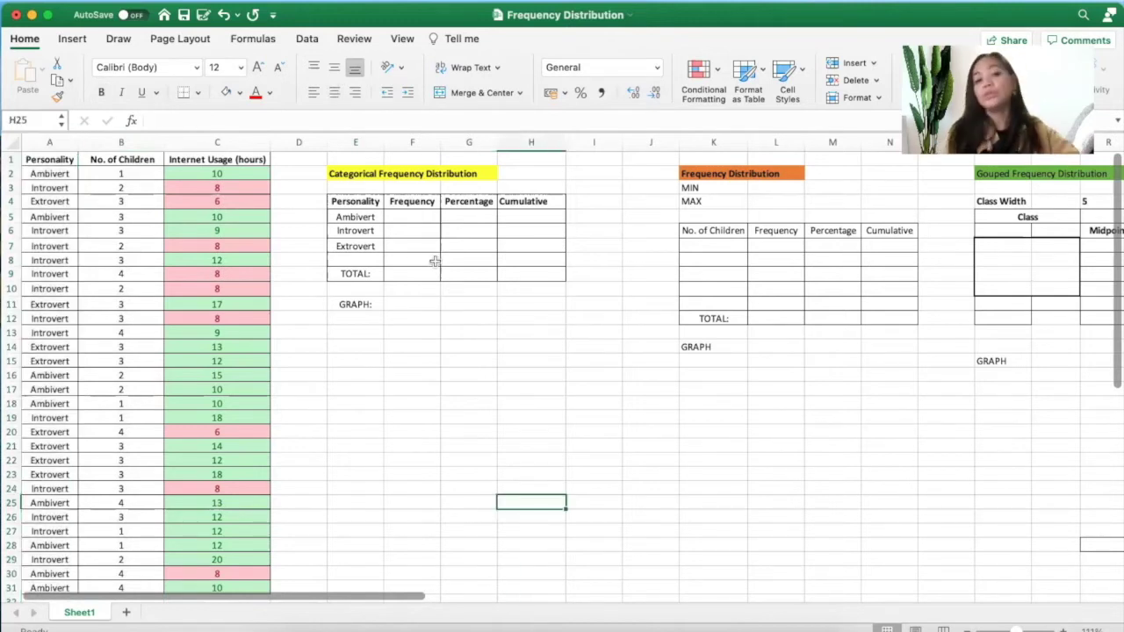
left_click(411, 217)
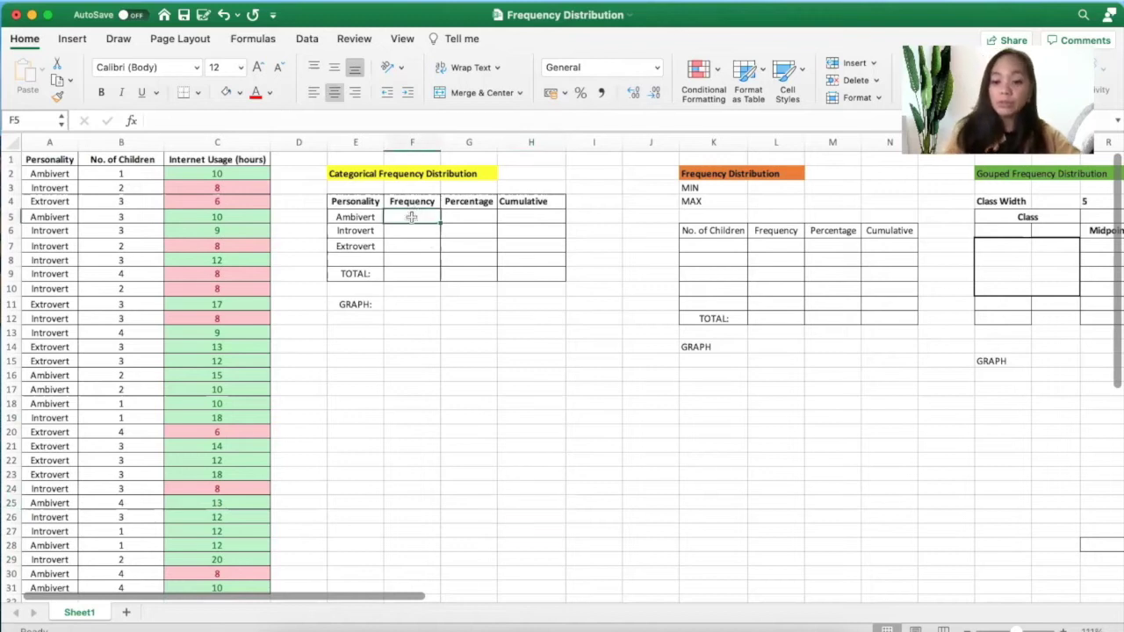
type("=")
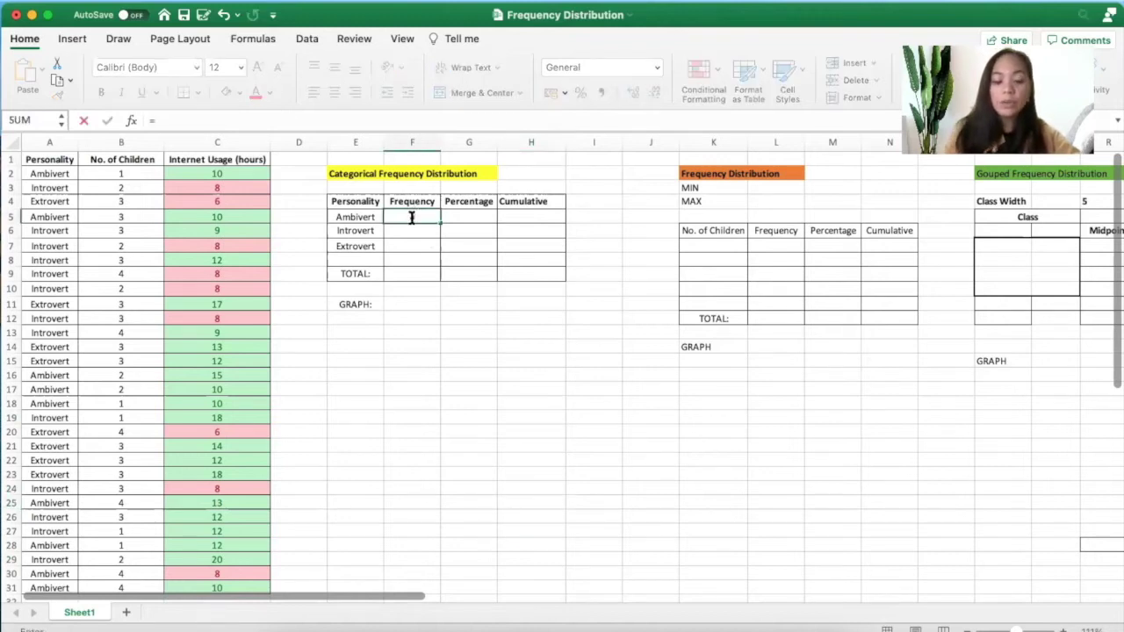
type("coun")
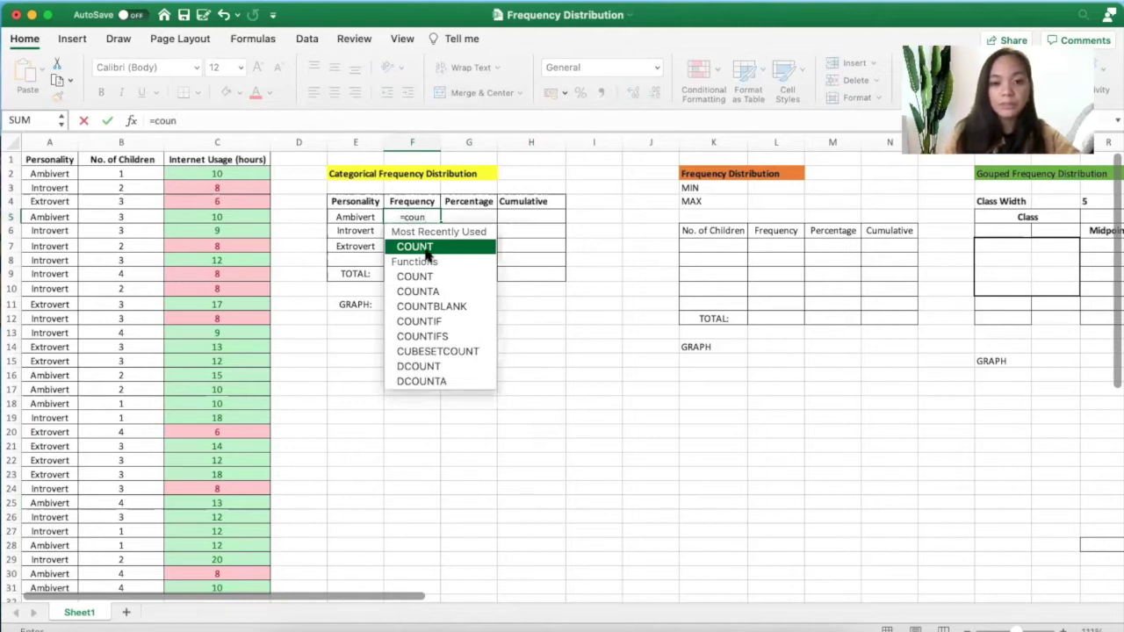
double_click(420, 319)
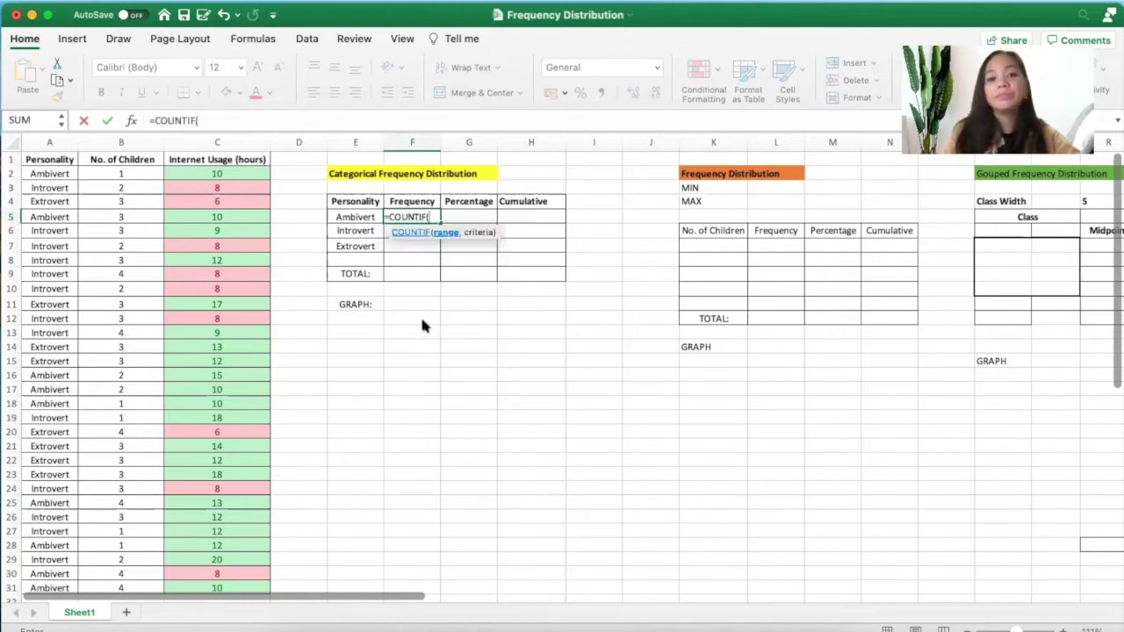
left_click(48, 141)
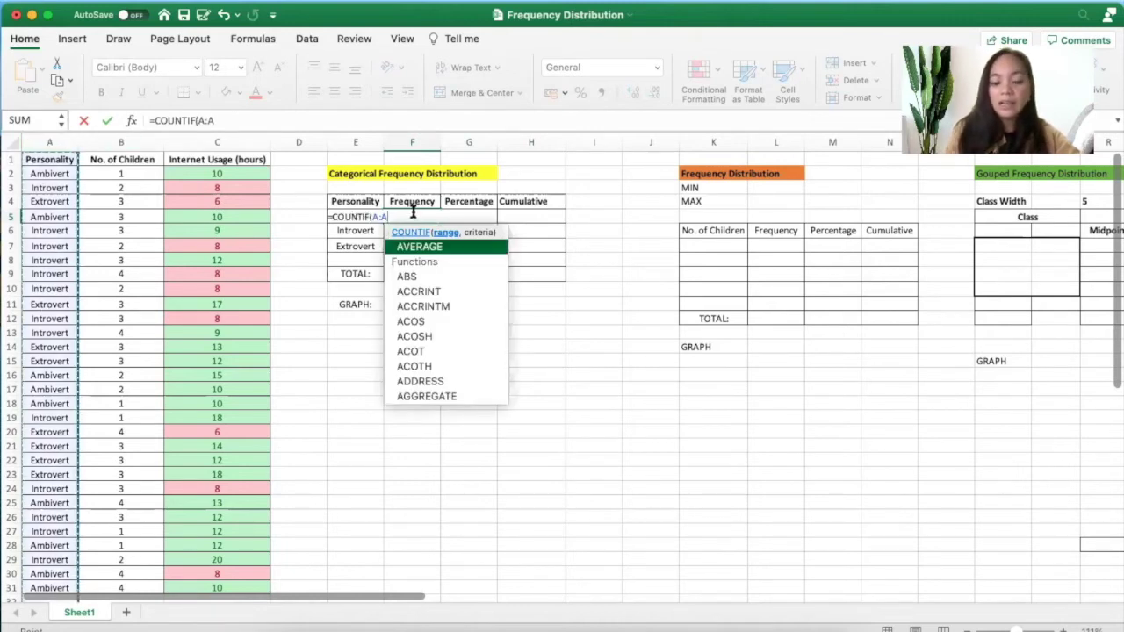
type(",")
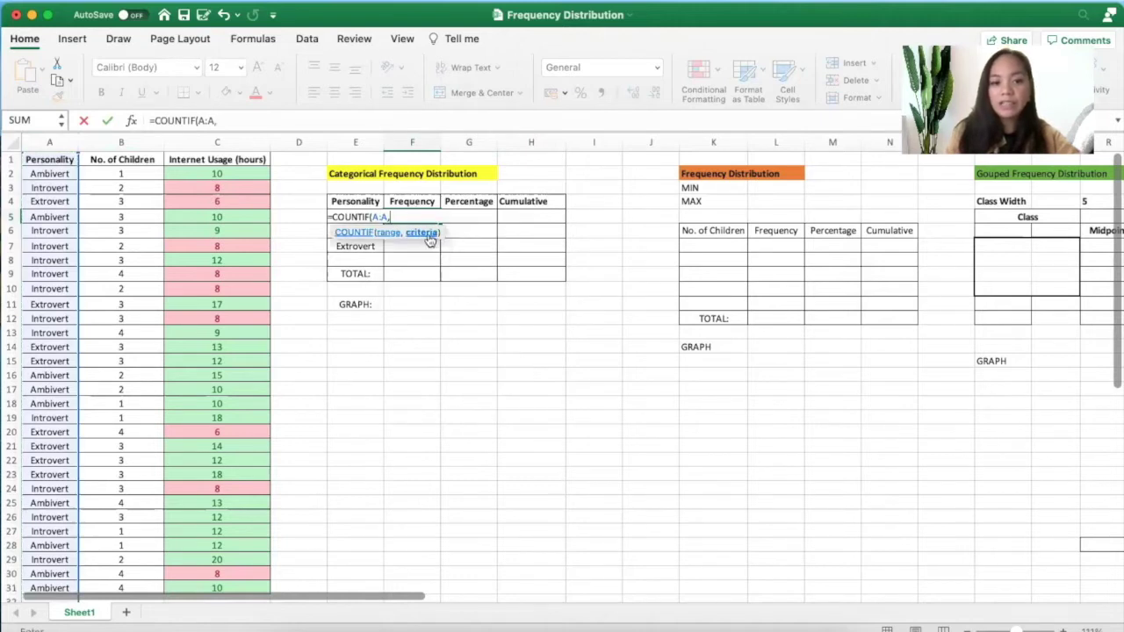
left_click(354, 202)
key("Down")
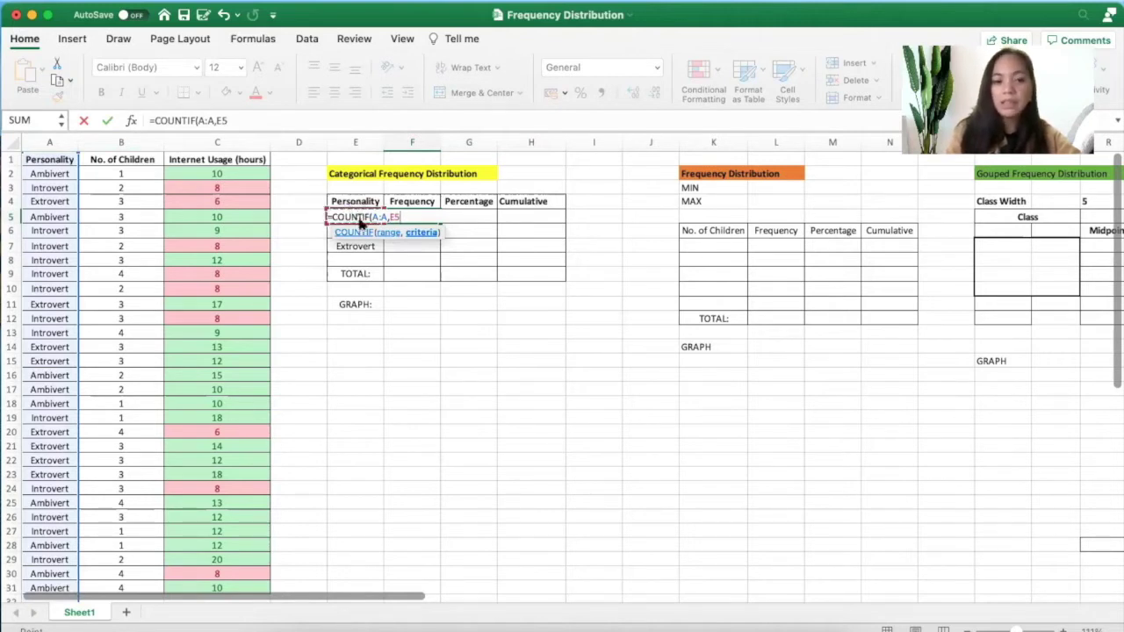
key("Return")
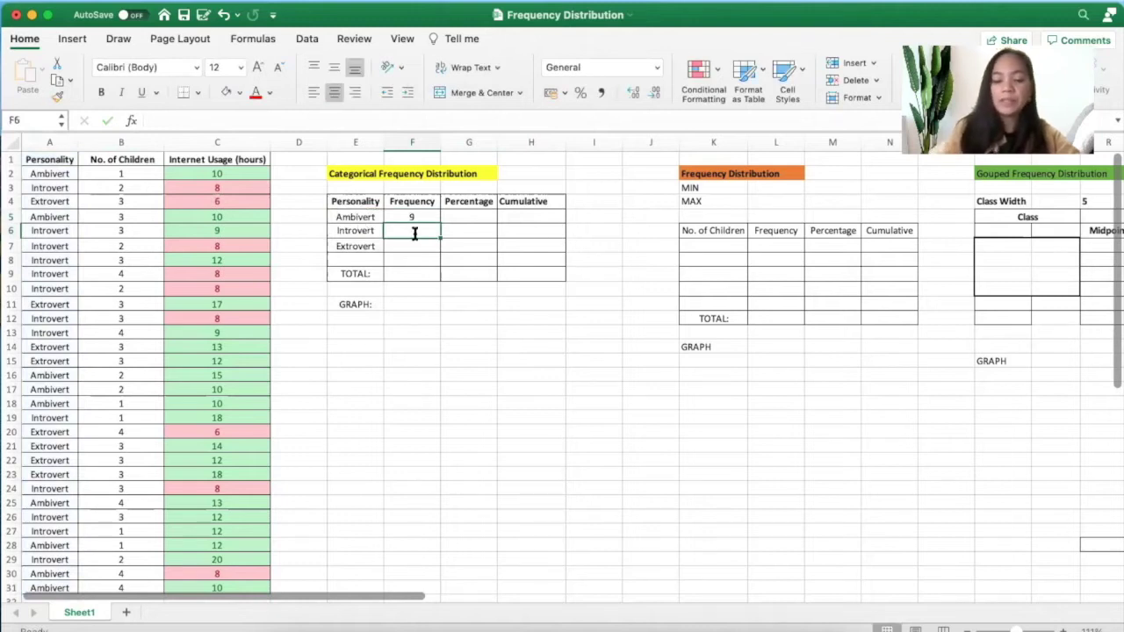
Enter =COUNTIF(A:A,E6) in F6 to count Introvert personalities (13).
type("=cou")
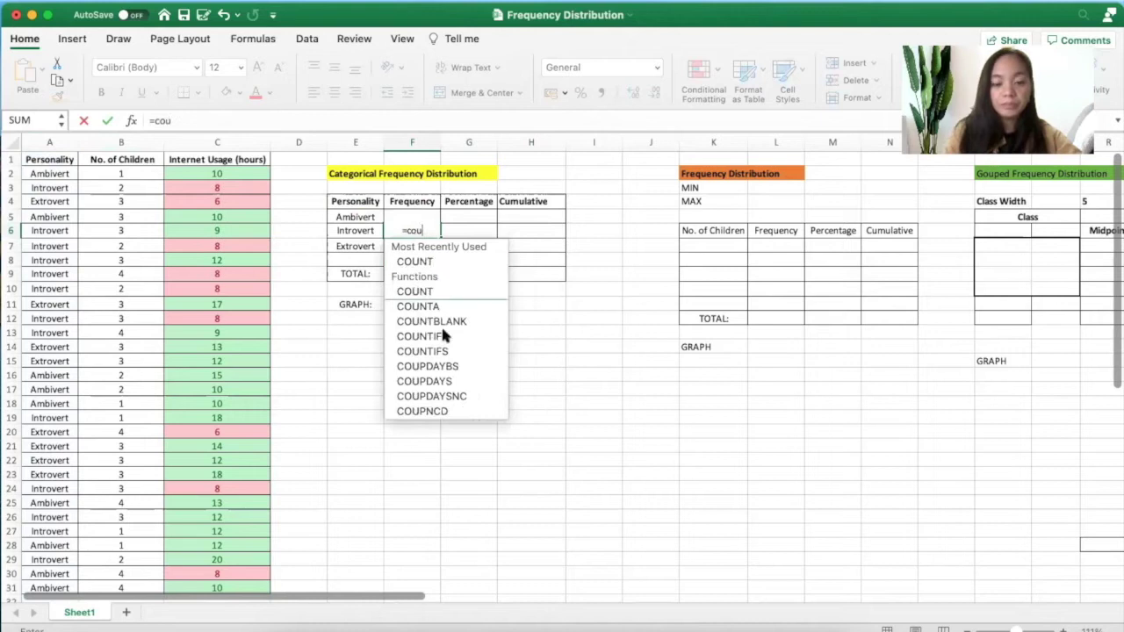
double_click(442, 335)
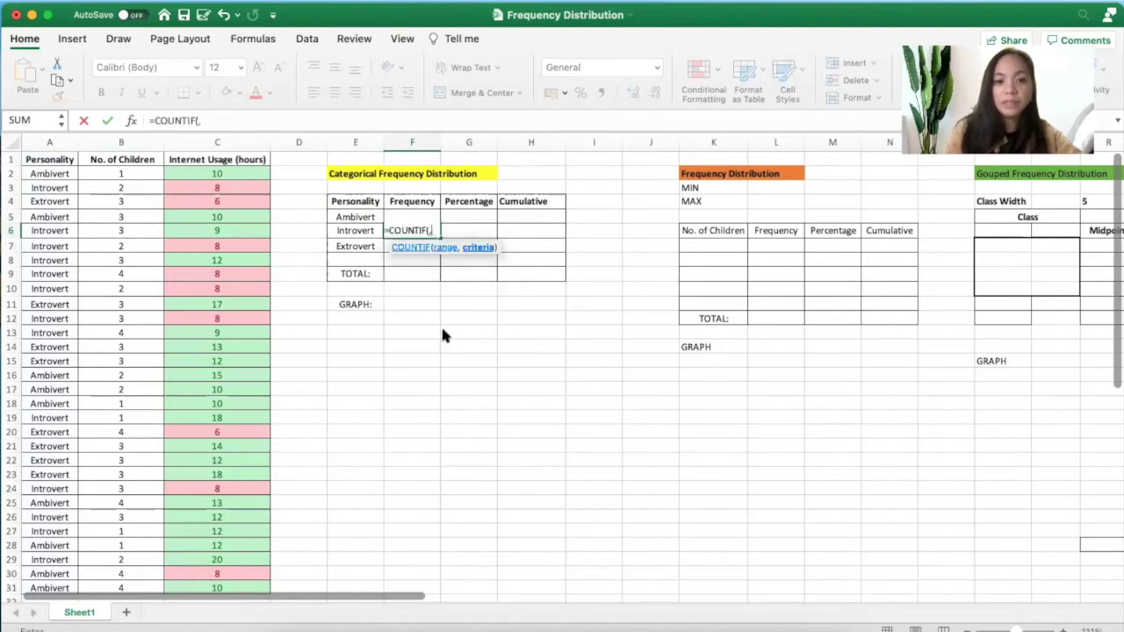
left_click(34, 140)
type(",")
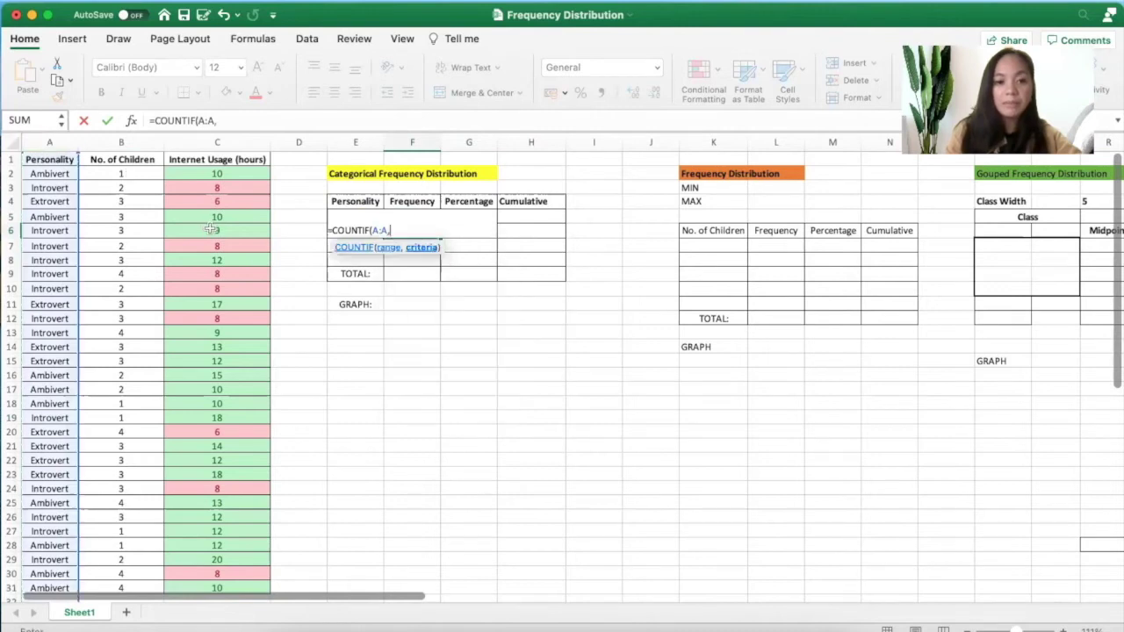
left_click(334, 231)
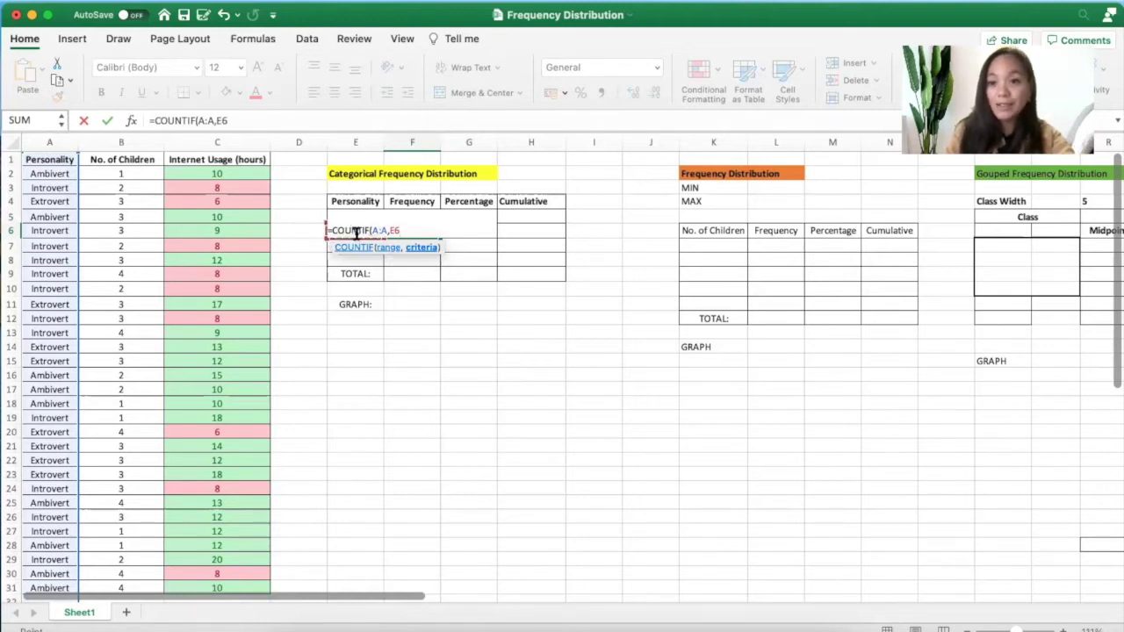
key("Return")
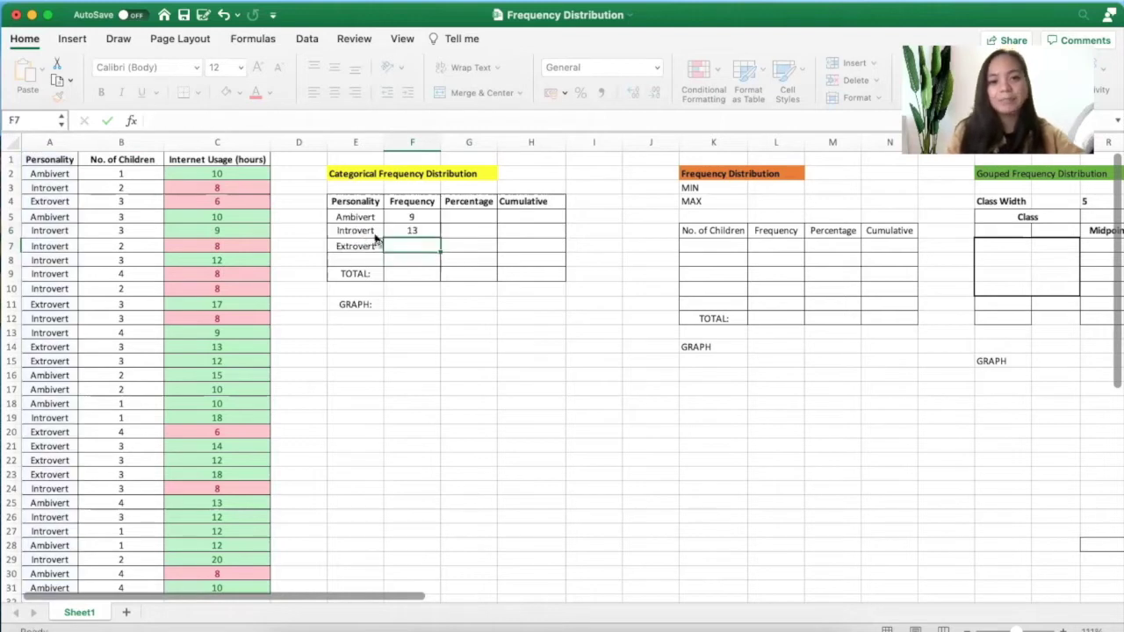
Enter =COUNTIF(A:A,E7) in F7 to count Extrovert personalities (8).
type("=")
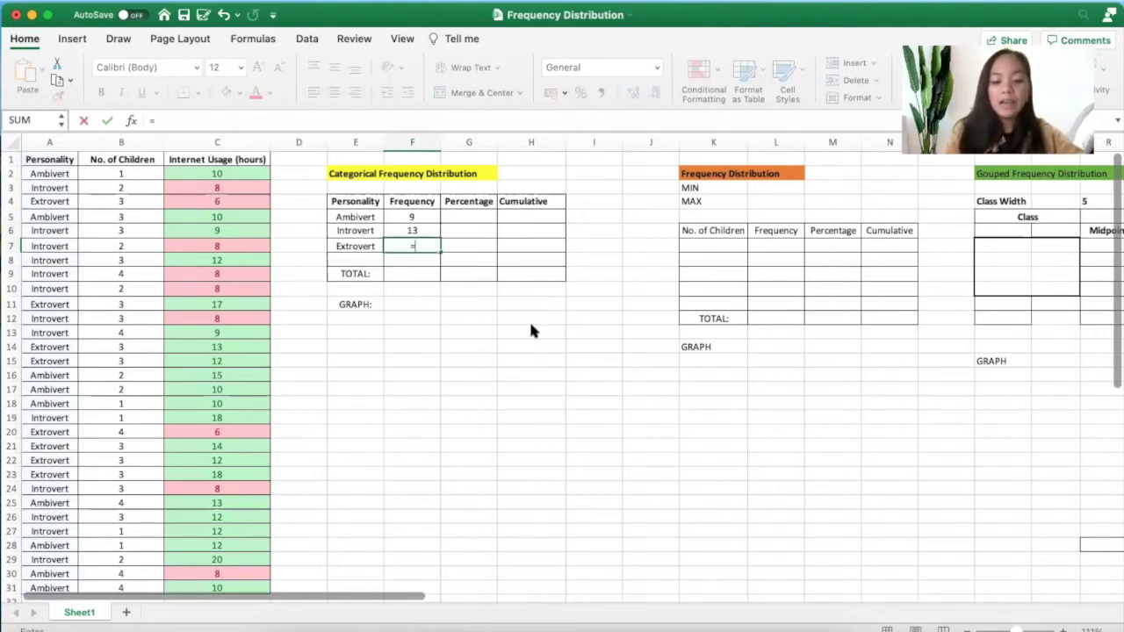
type("coun")
key("Down")
key("Down")
key("Down")
key("Down")
key("Down")
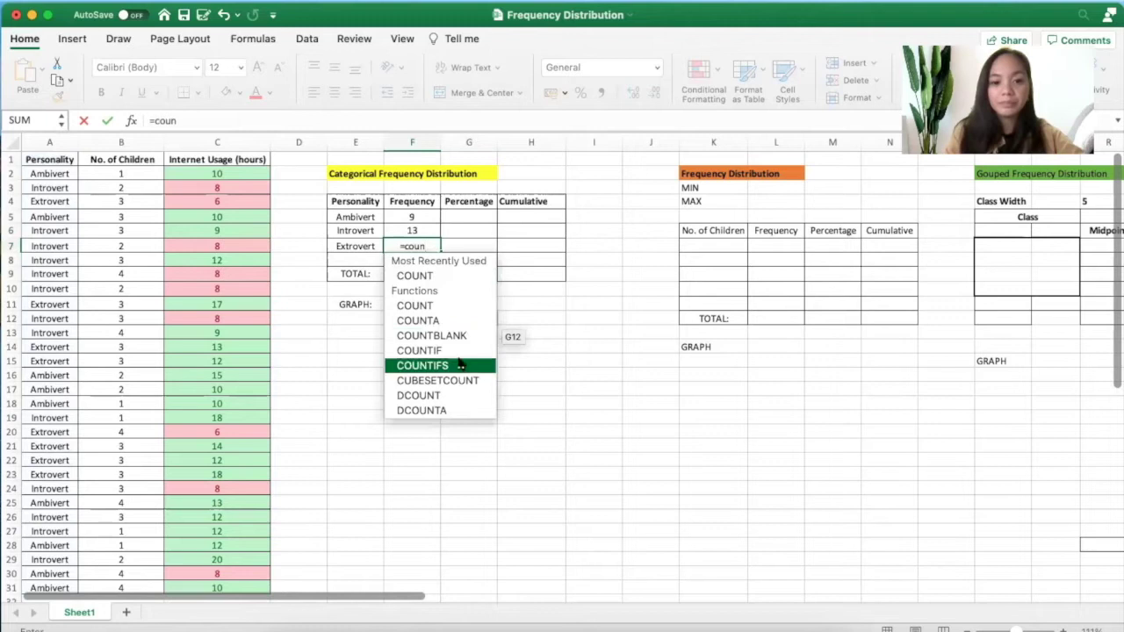
key("Up")
key("Tab")
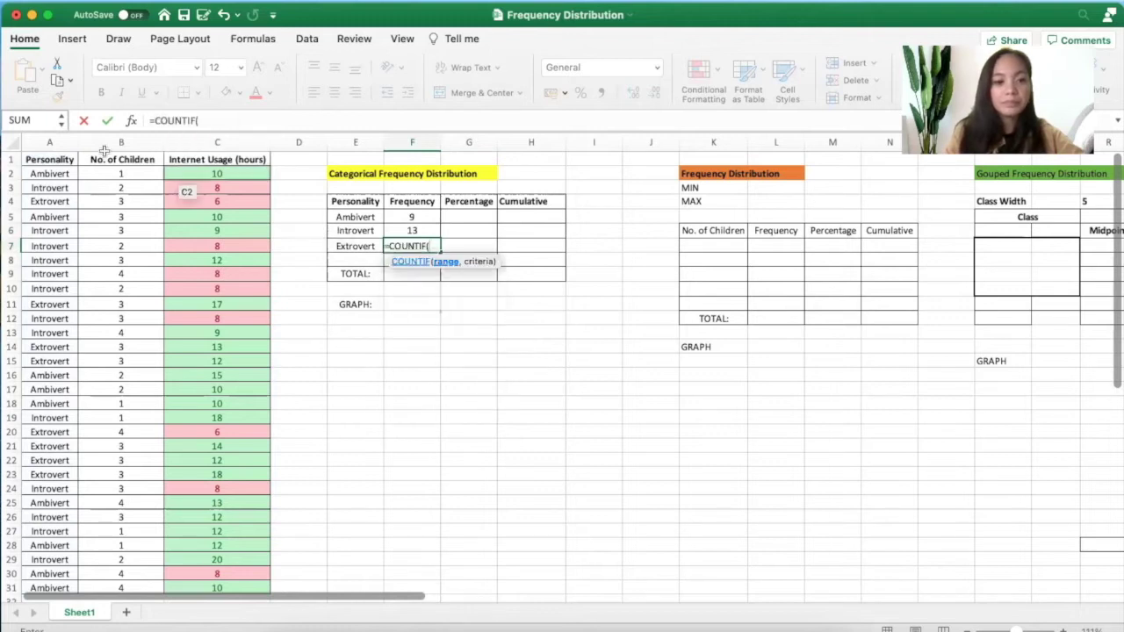
left_click(63, 146)
type(",")
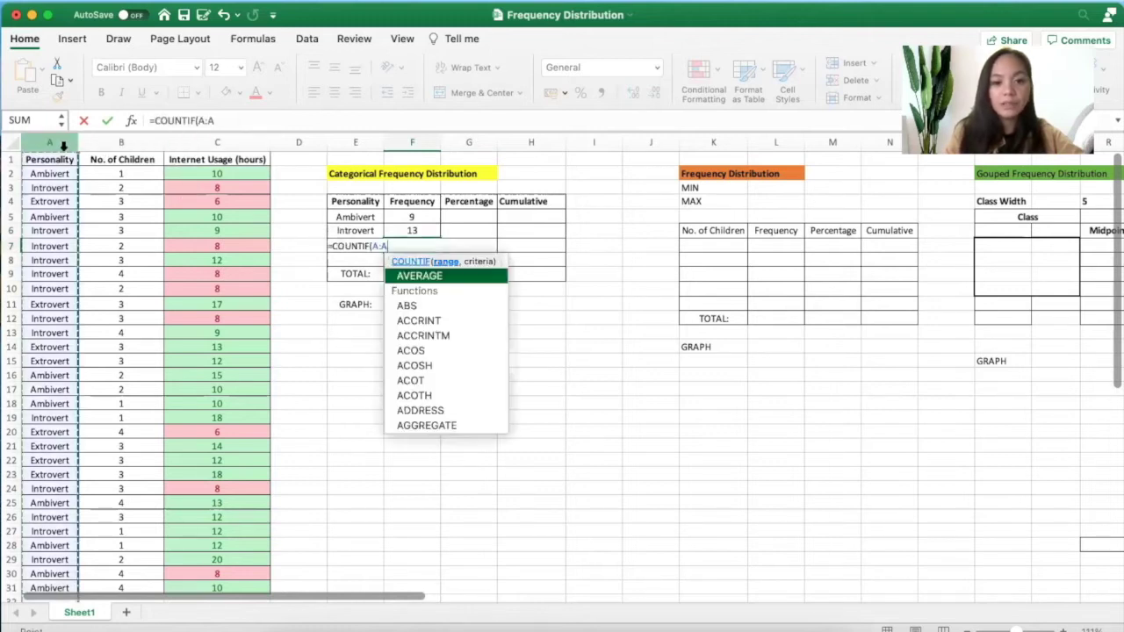
key("Left")
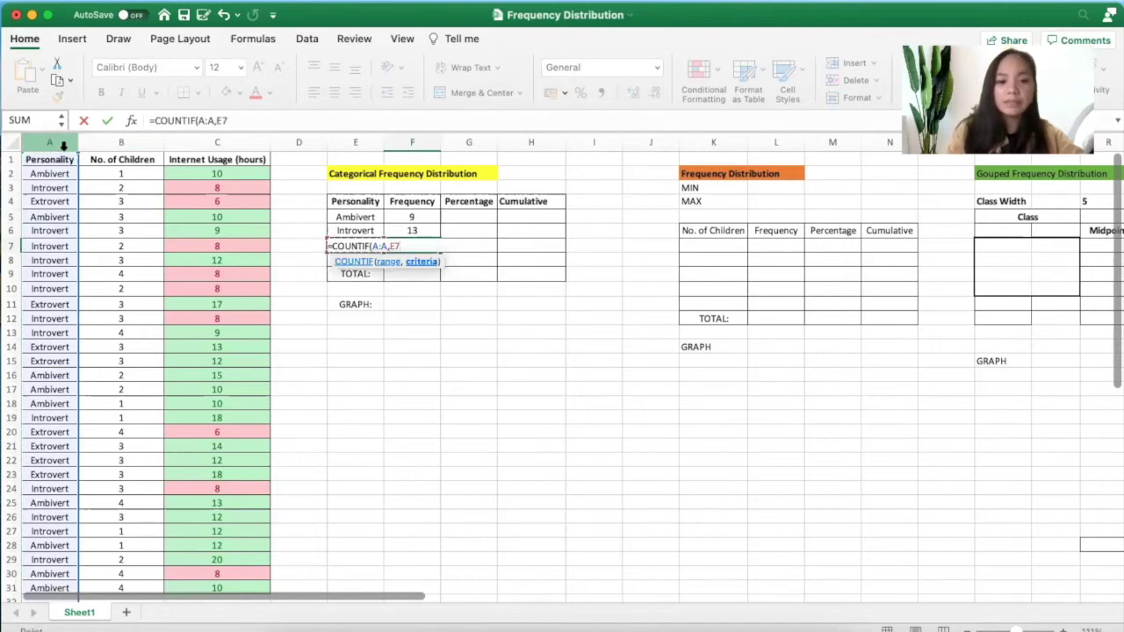
type(")")
key("Return")
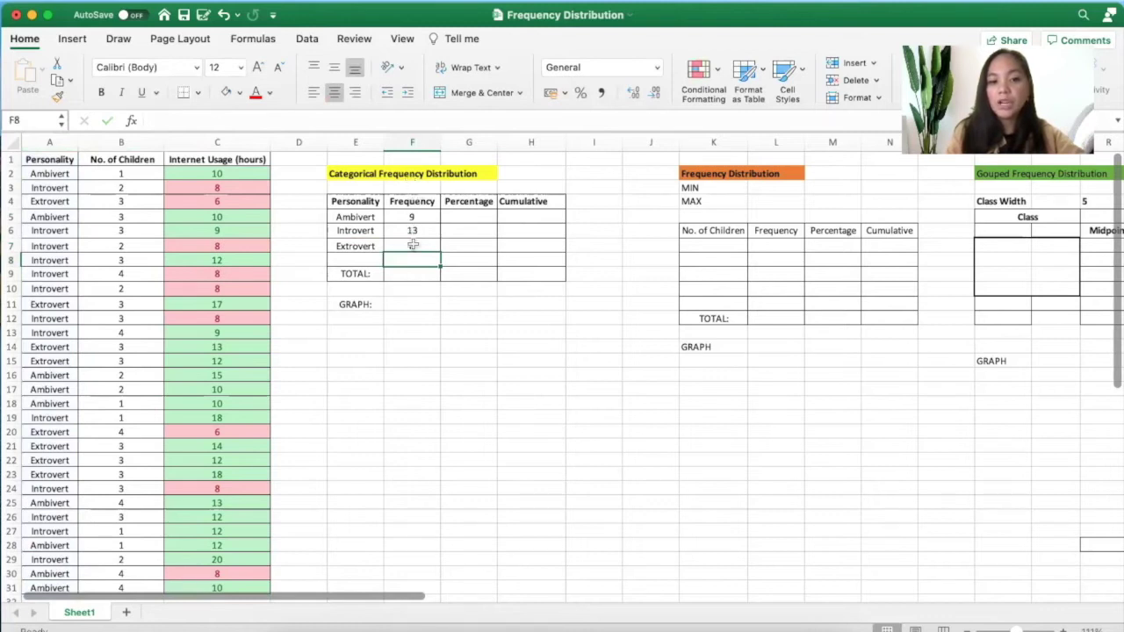
Check the three COUNTIF frequency formulas in F5:F7.
left_click(357, 214)
key("Right")
key("Down")
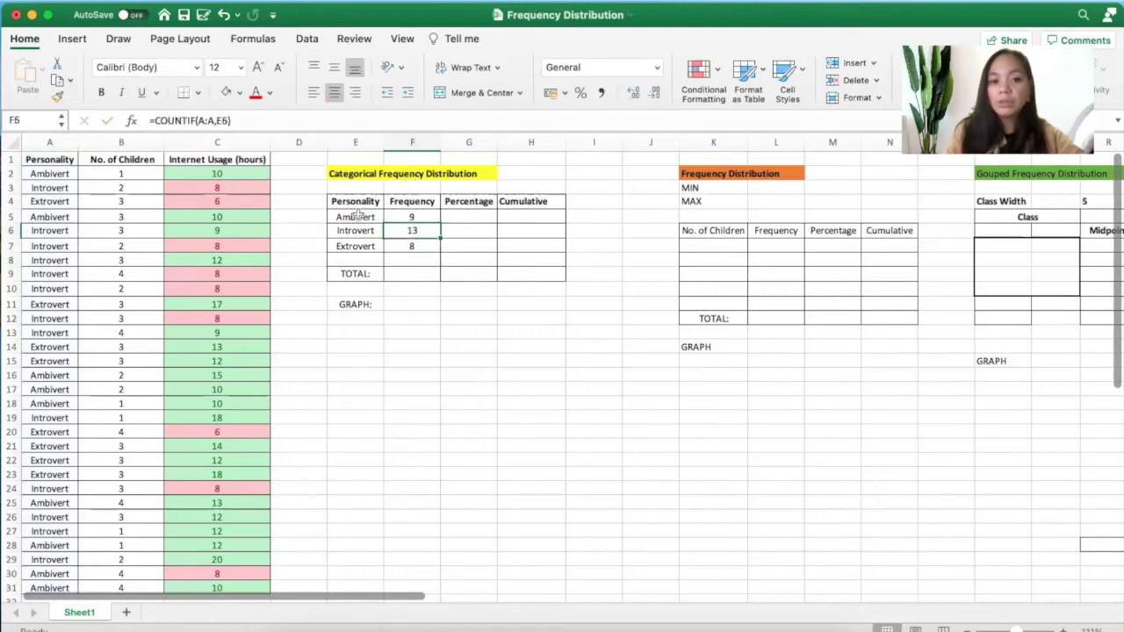
key("Down")
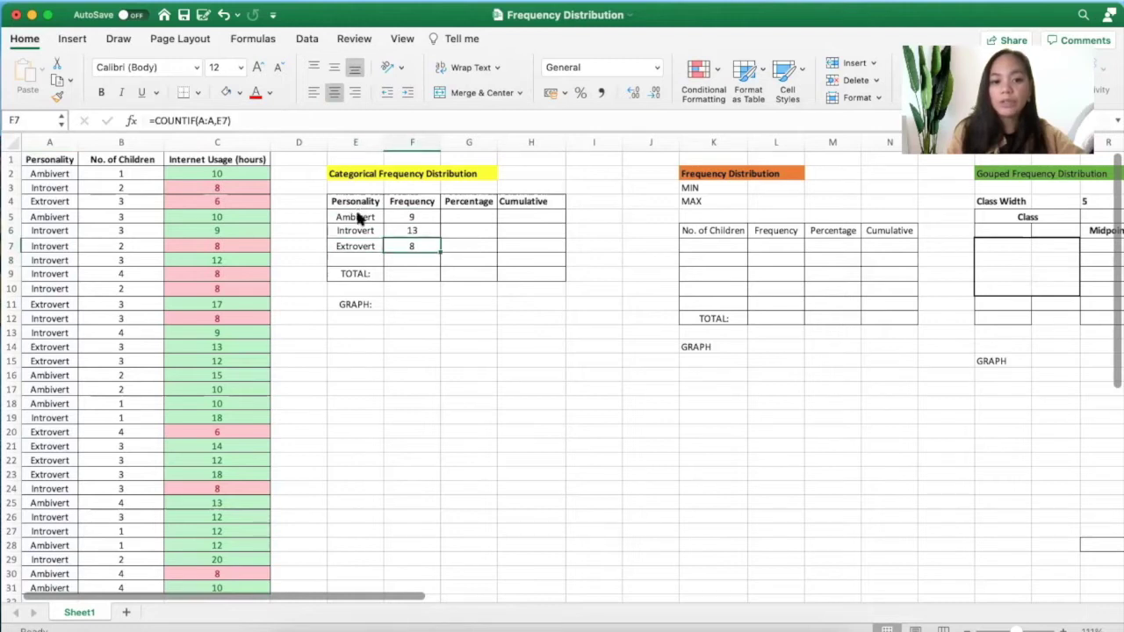
Total the frequencies in F9 with =SUM(F5:F7), giving 30.
key("Down")
key("Down")
type("=sum")
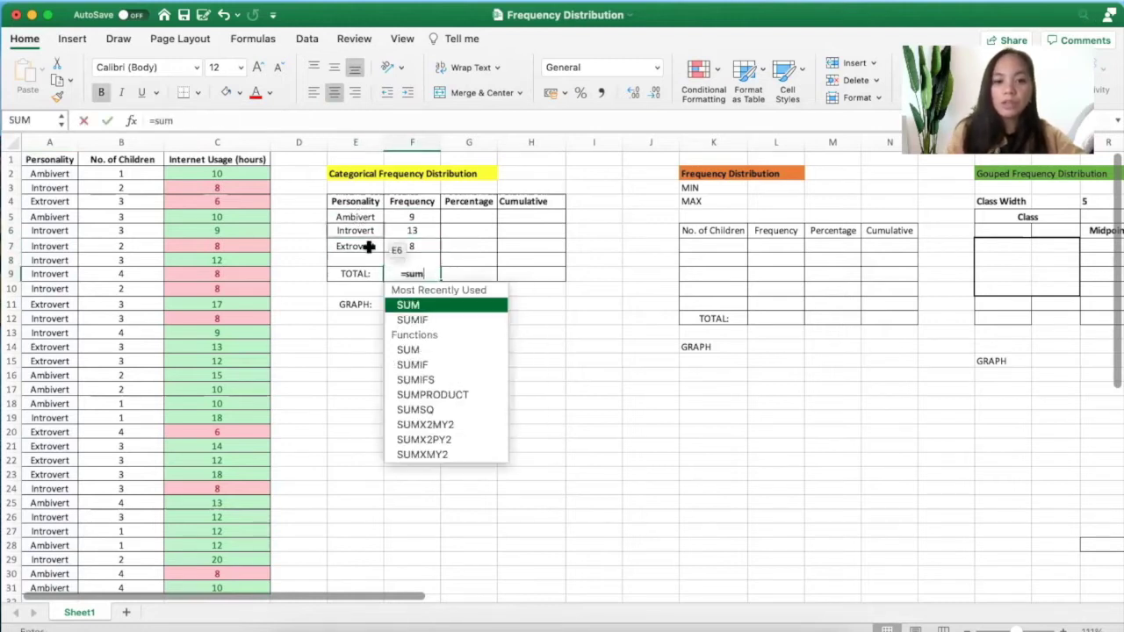
double_click(408, 305)
left_click(425, 249)
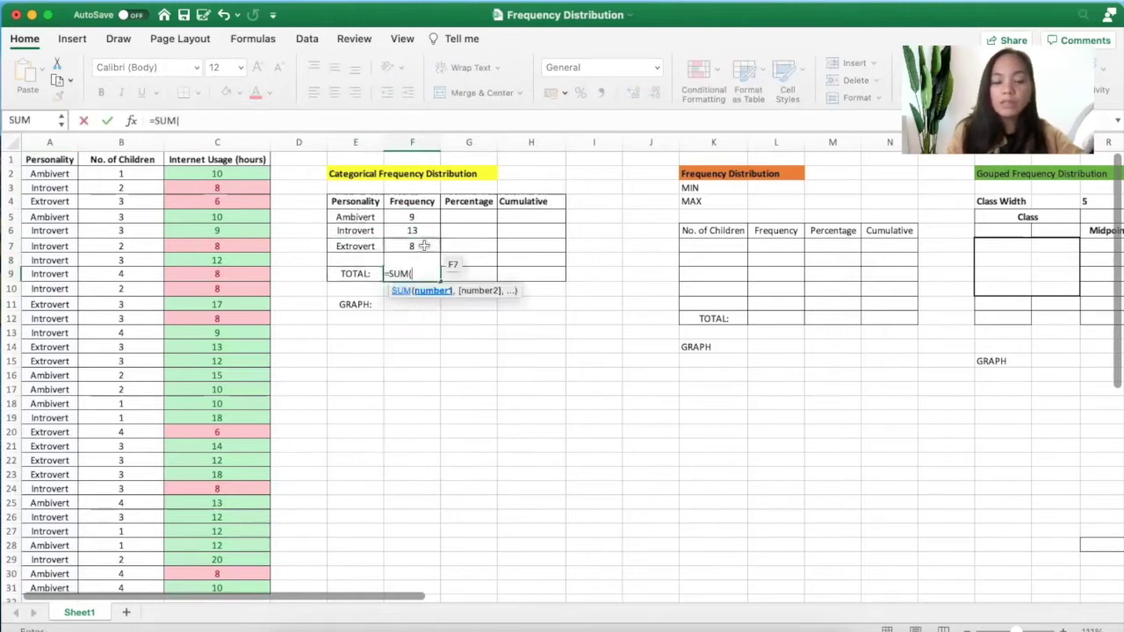
left_click_drag(424, 218, 423, 215)
key("Return")
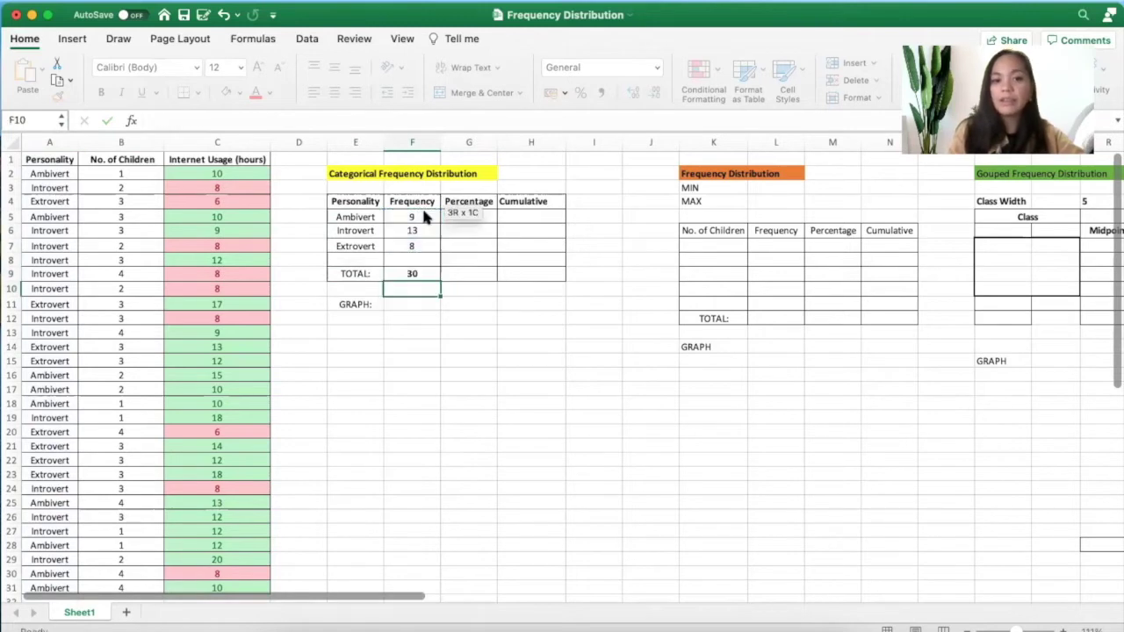
key("Right")
key("Up")
key("Up")
key("Up")
key("Up")
key("Up")
key("Up")
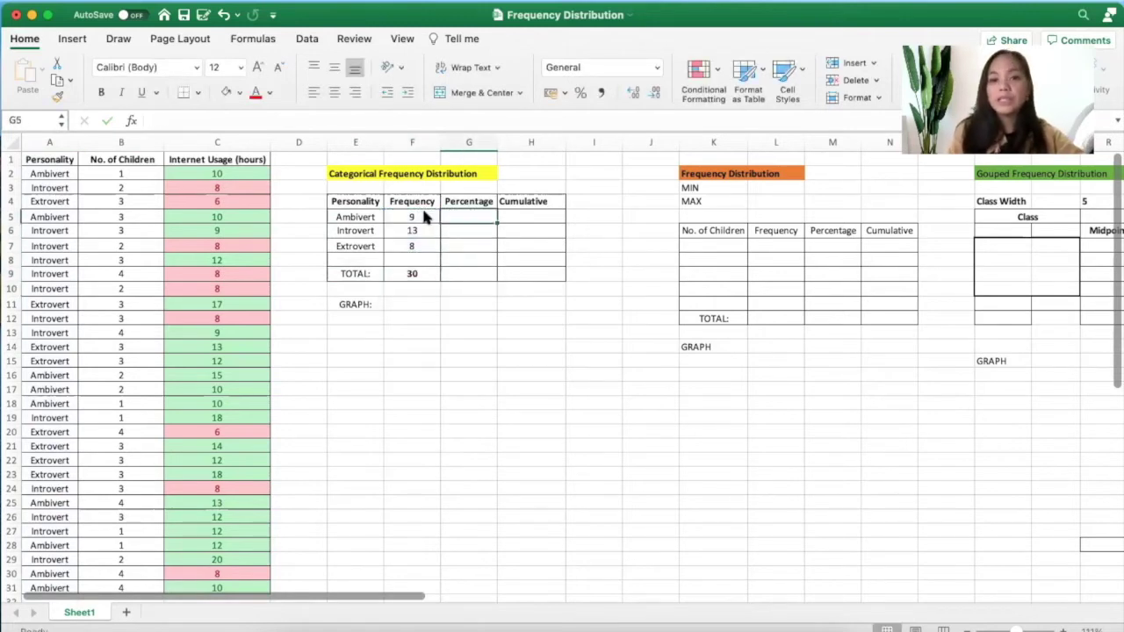
Enter =F5/F9 and =F6/F9 in G5 and G6 for the Ambivert and Introvert shares.
key("Down")
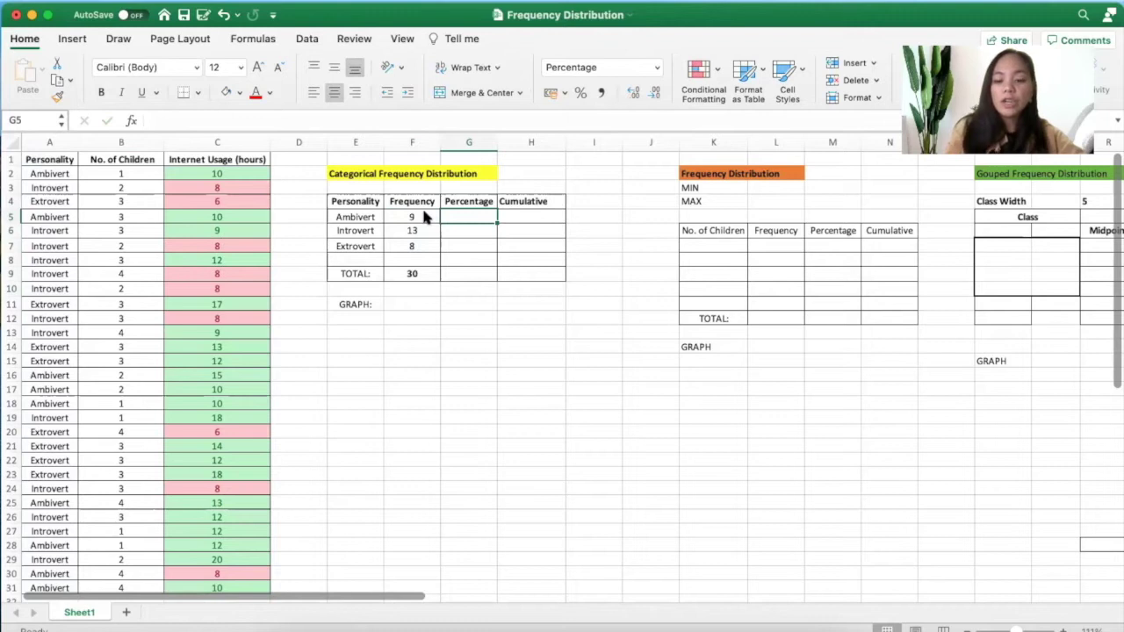
type("=")
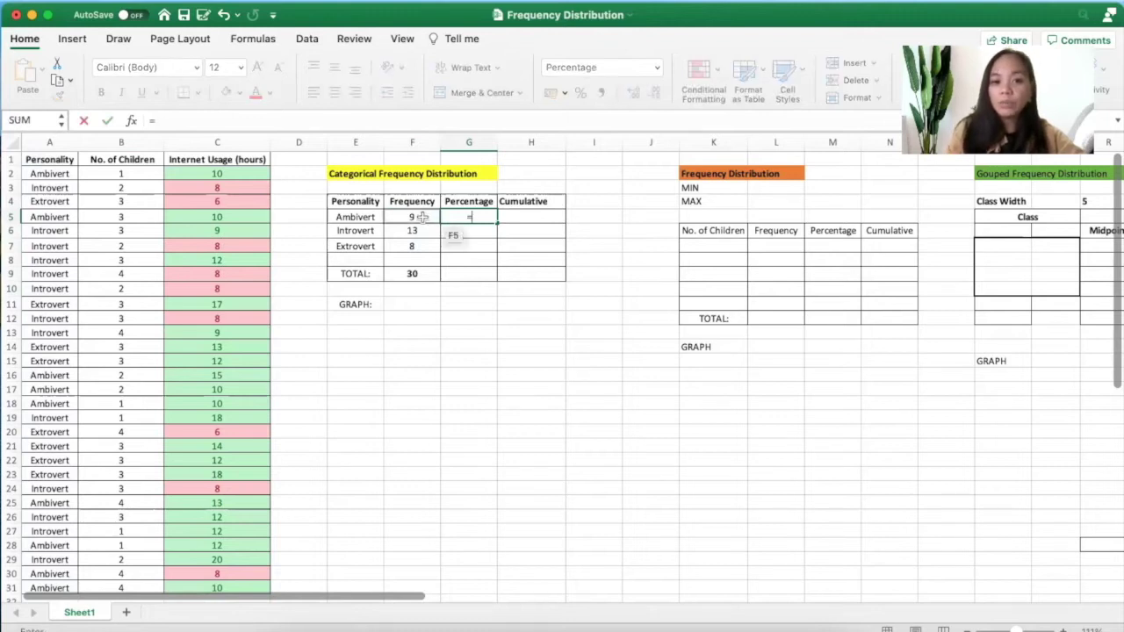
left_click(421, 218)
type("/")
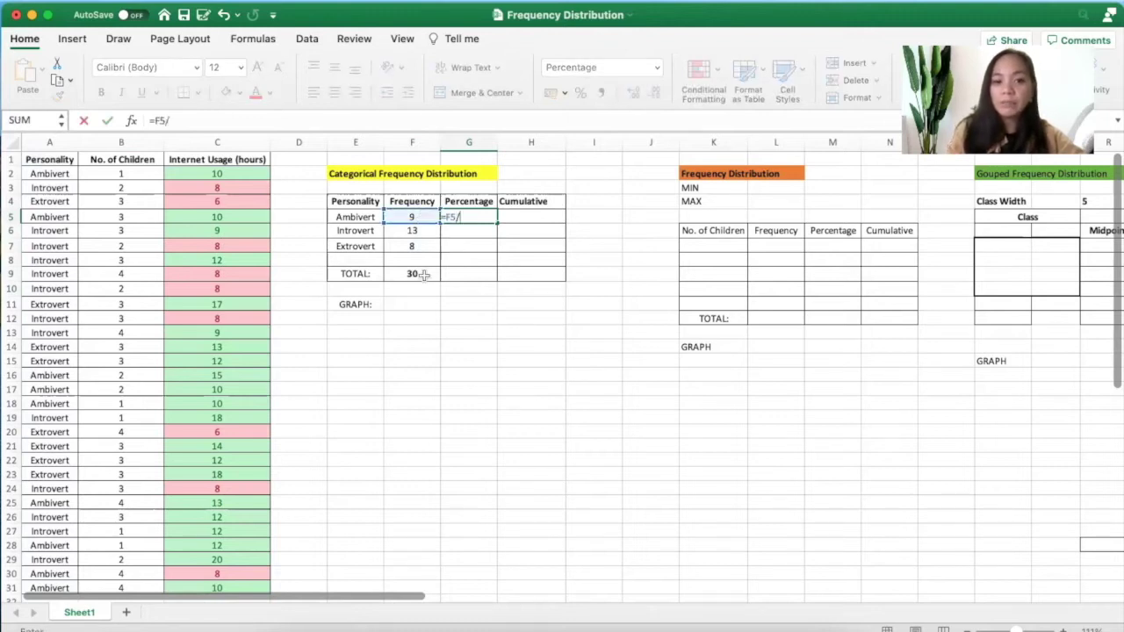
left_click(422, 275)
key("Return")
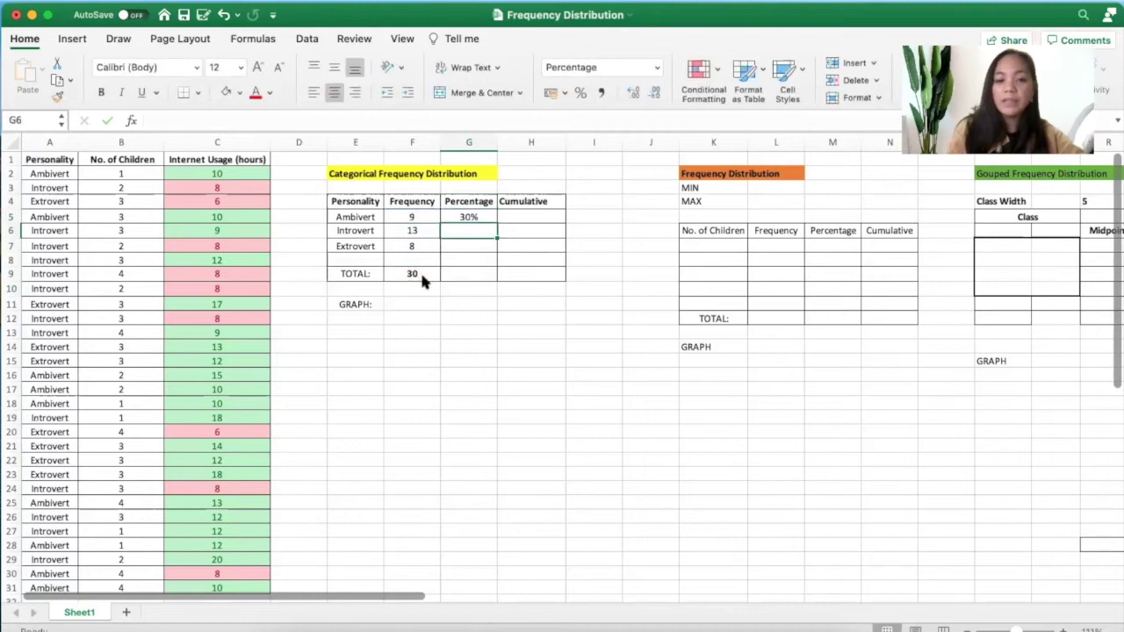
type("=")
left_click(415, 231)
type("/")
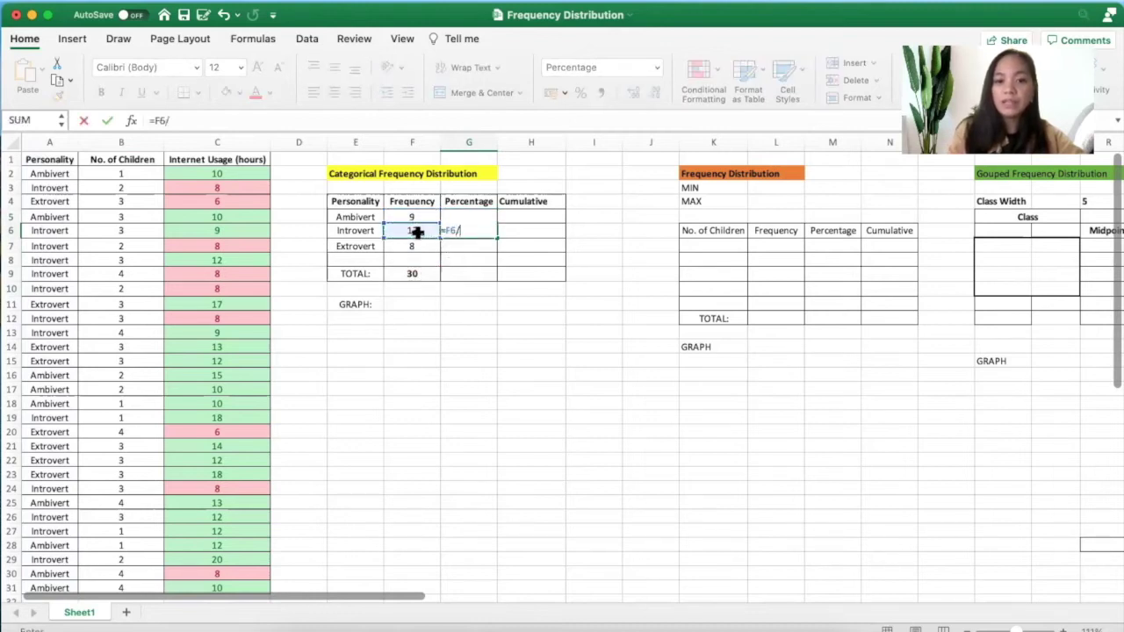
left_click(421, 274)
key("Return")
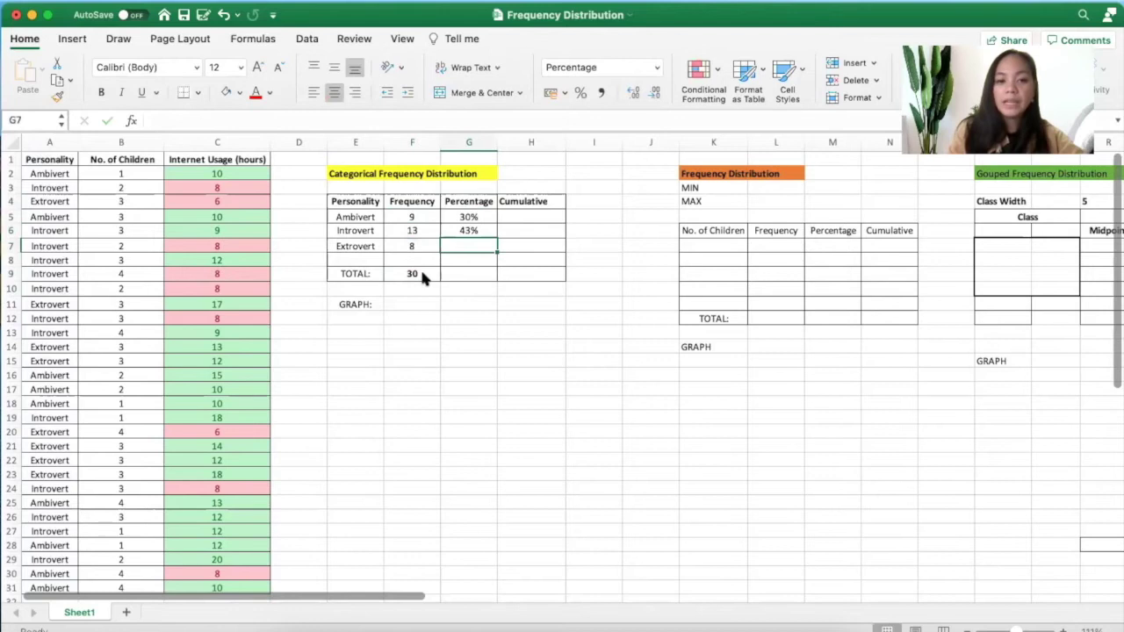
Enter =F7/F9 in G7 and format G5:G7 as percentages (30%, 43%, 27%).
type("=")
left_click(409, 246)
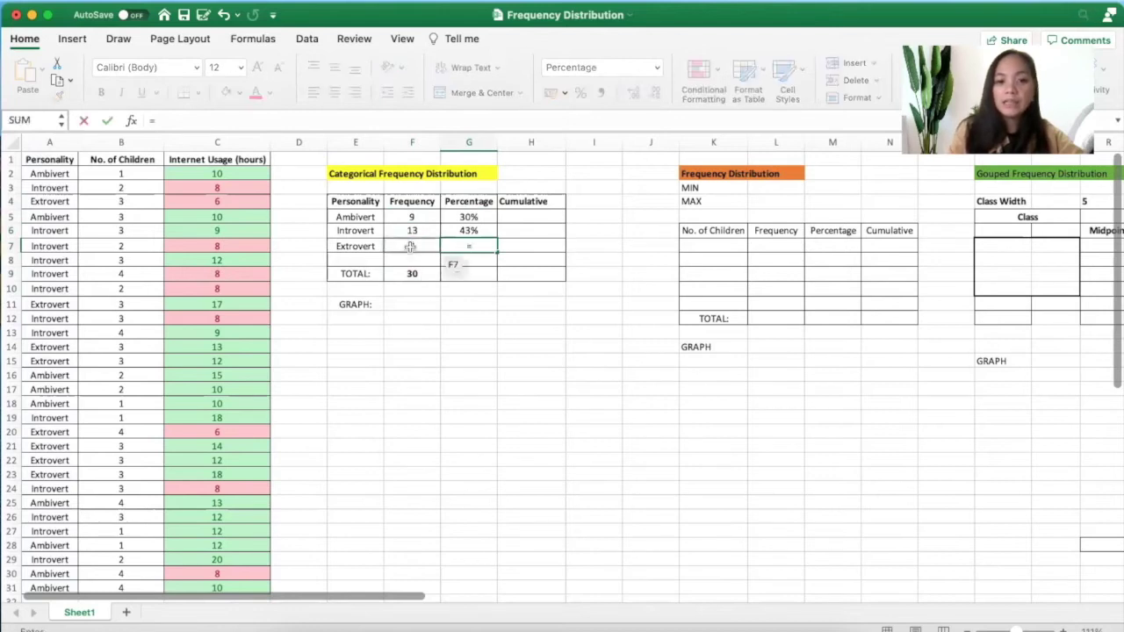
type("/")
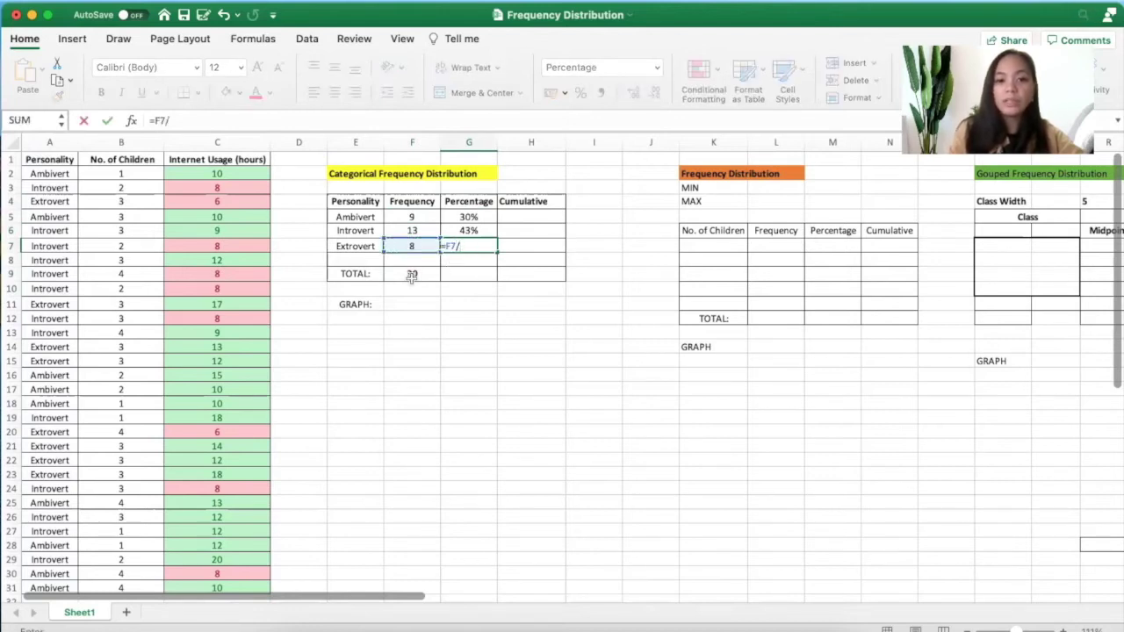
left_click(411, 275)
key("Return")
left_click_drag(481, 217, 482, 243)
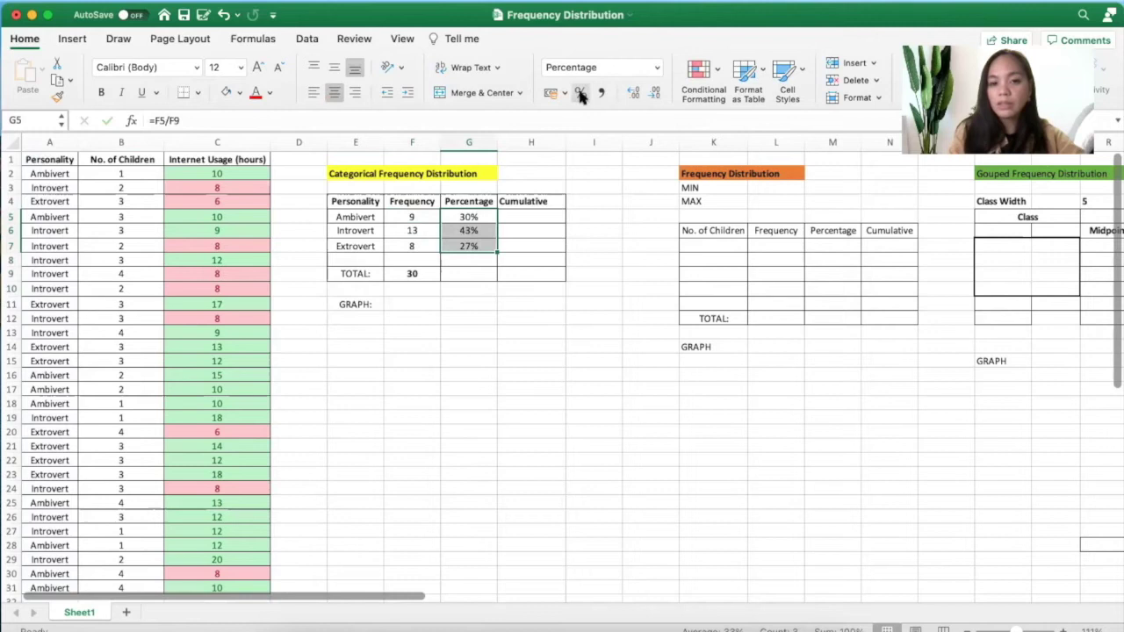
left_click(656, 68)
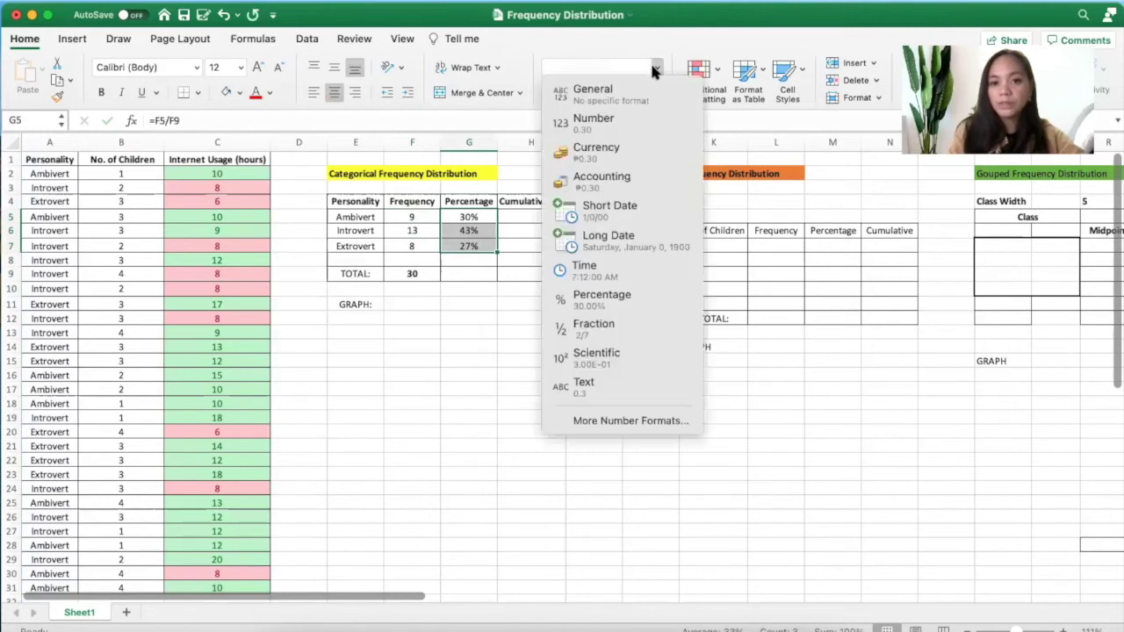
left_click(626, 88)
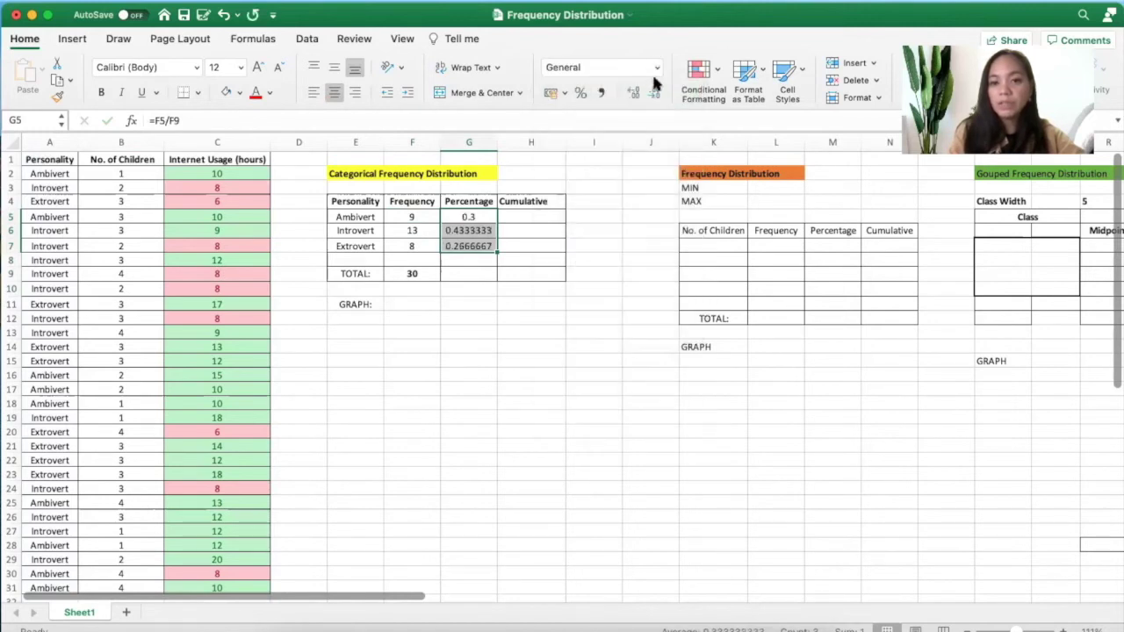
left_click(580, 94)
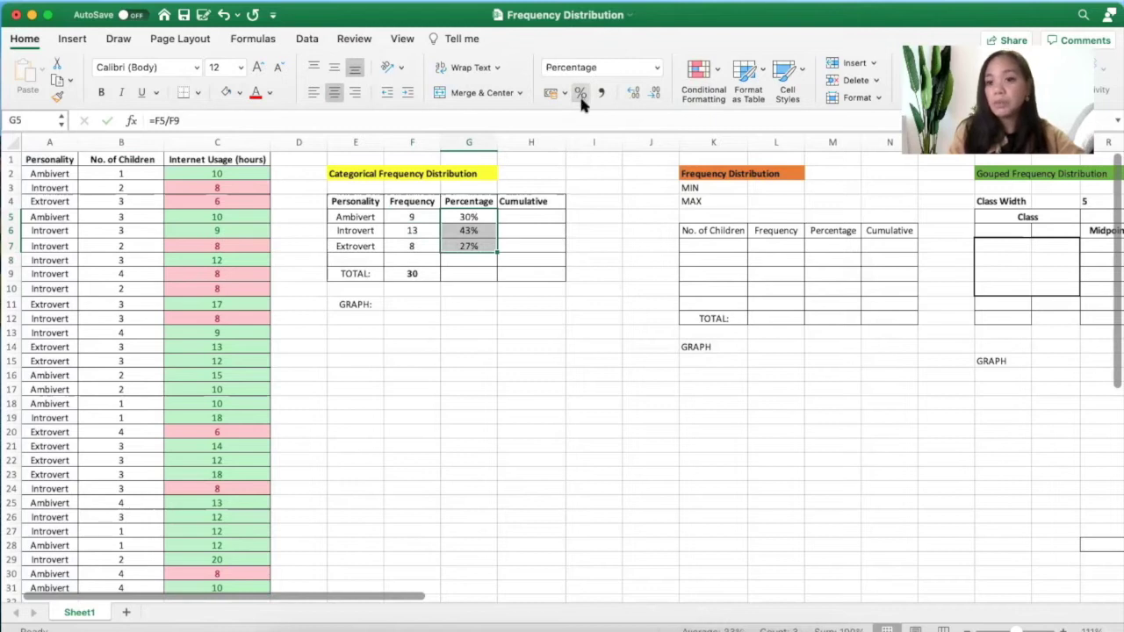
left_click(625, 332)
left_click(529, 216)
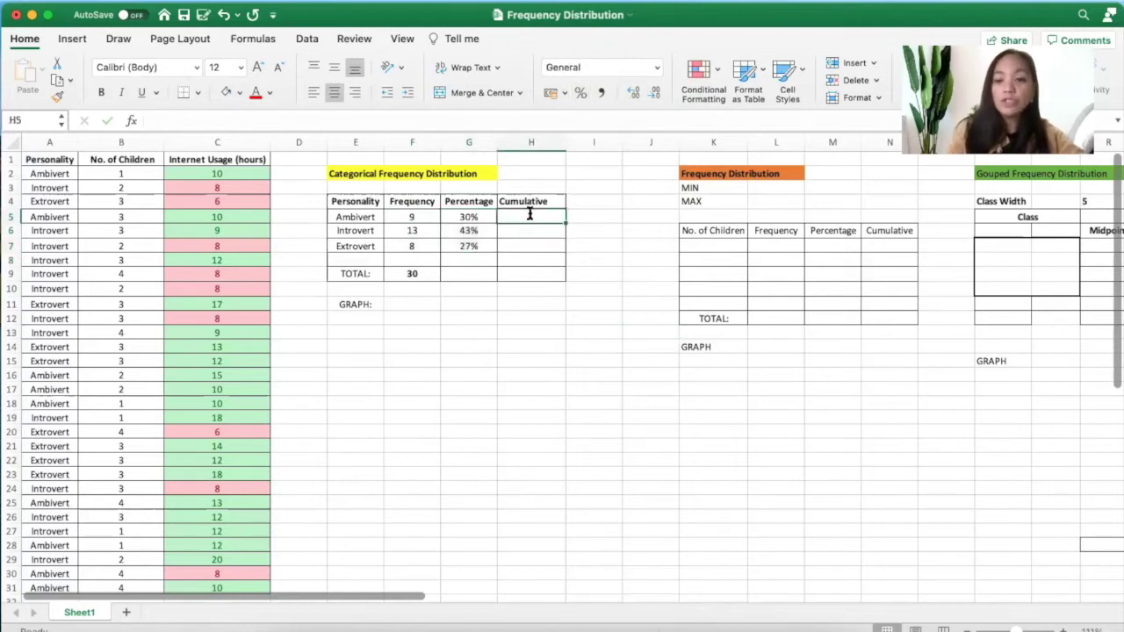
Enter cumulative values =F5 in H5 (9) and =F5+F6 in H6 (22).
type("=")
left_click(414, 217)
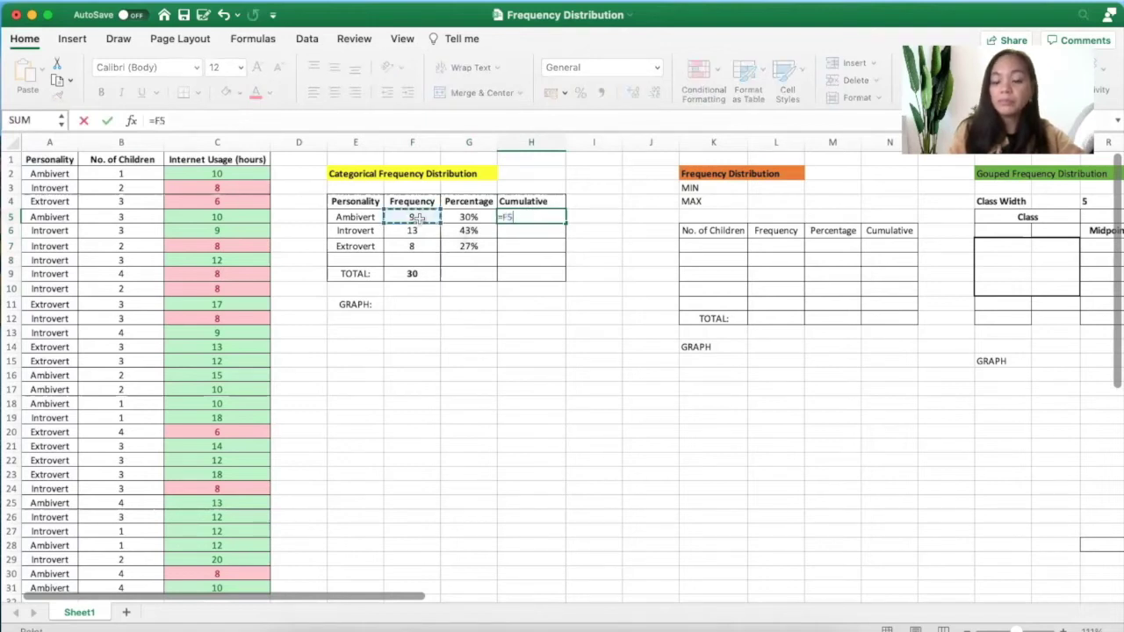
key("Return")
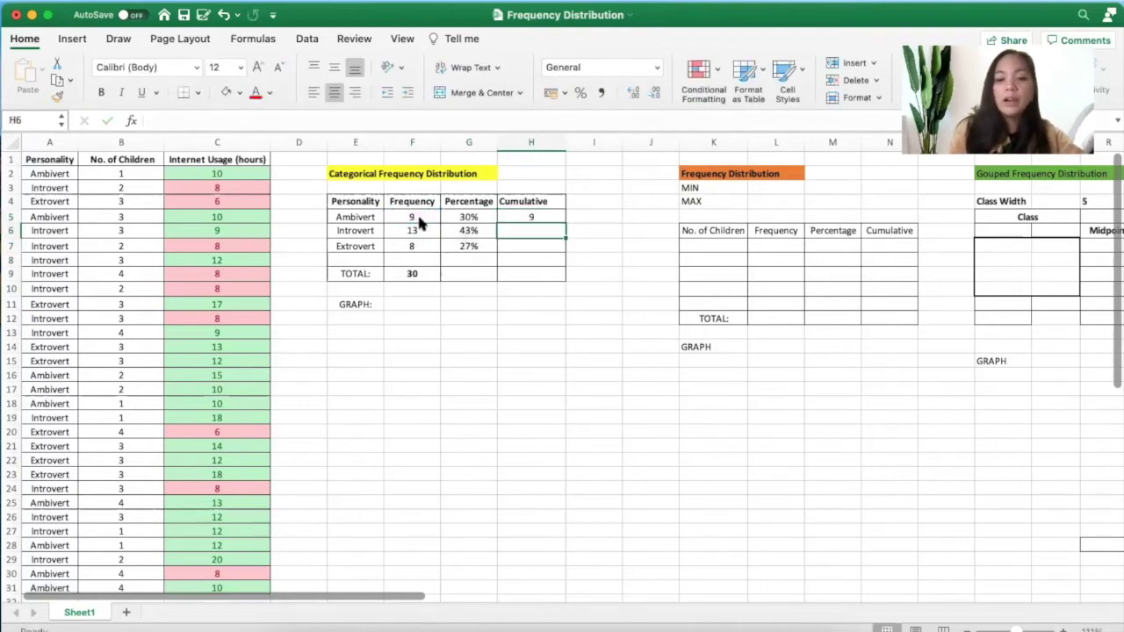
type("=")
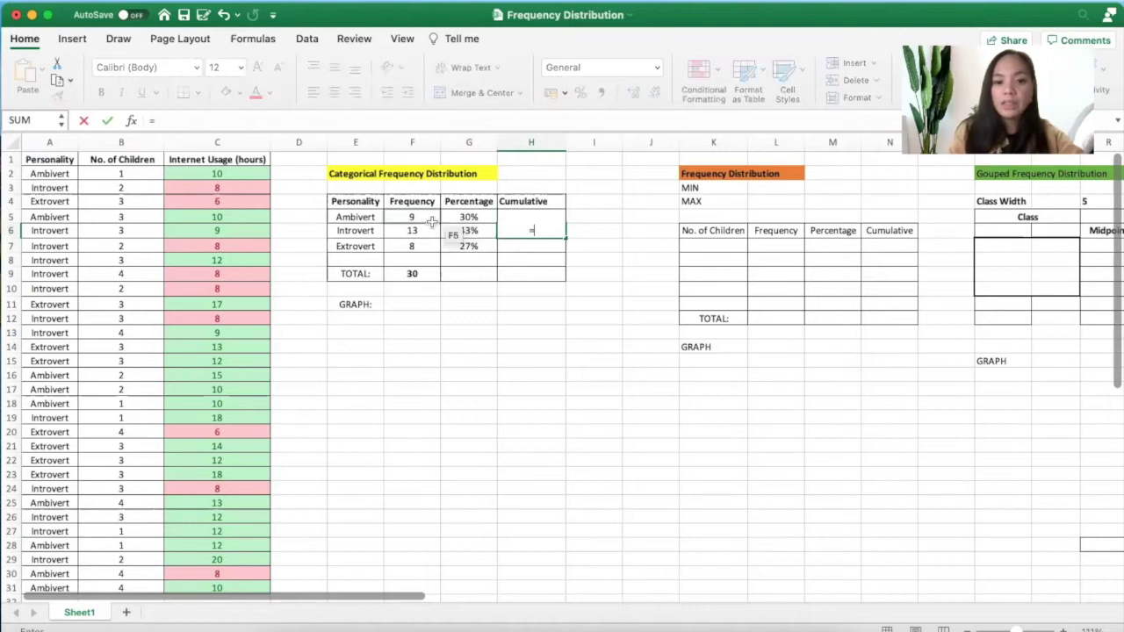
left_click(431, 222)
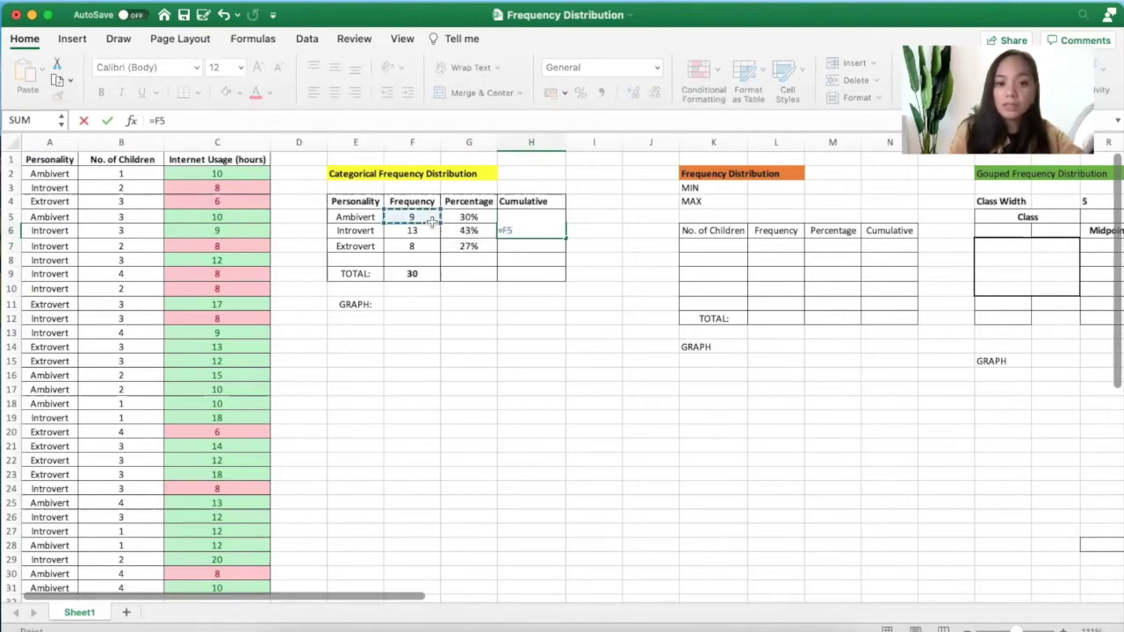
type("+")
left_click(422, 228)
key("Return")
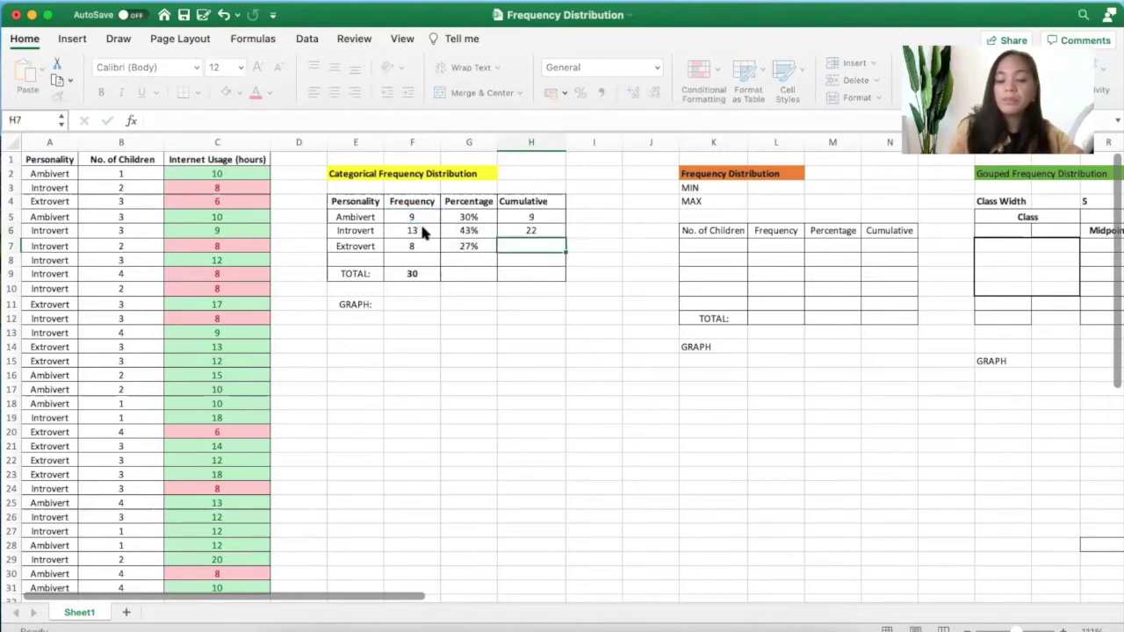
Enter =F5+F6+F7 as the running total in H7.
type("=")
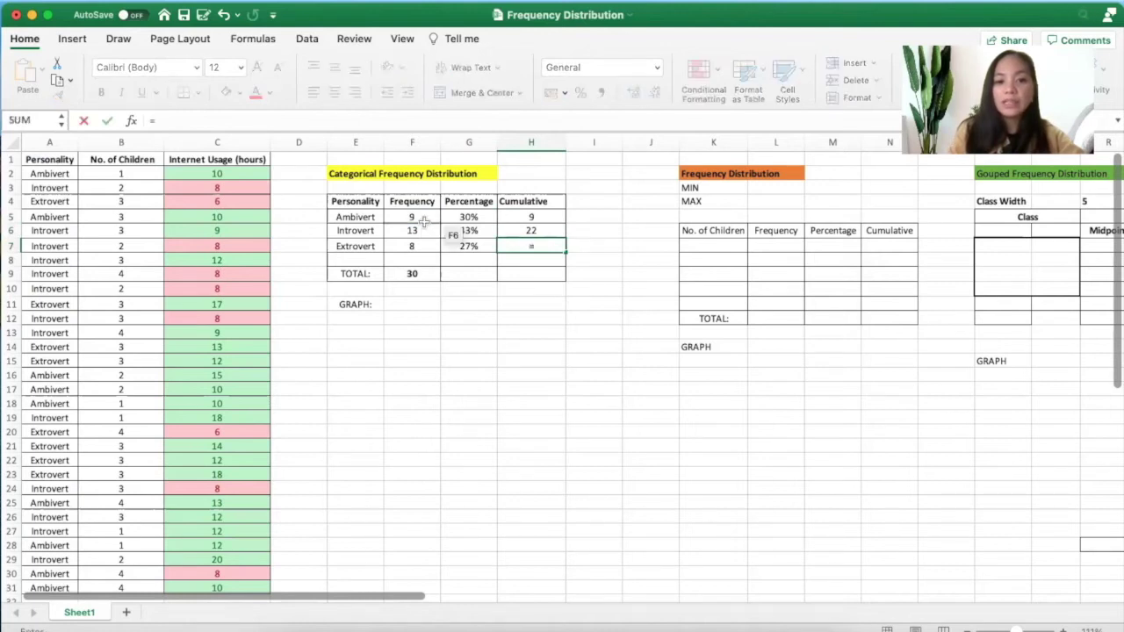
left_click(422, 220)
type("+")
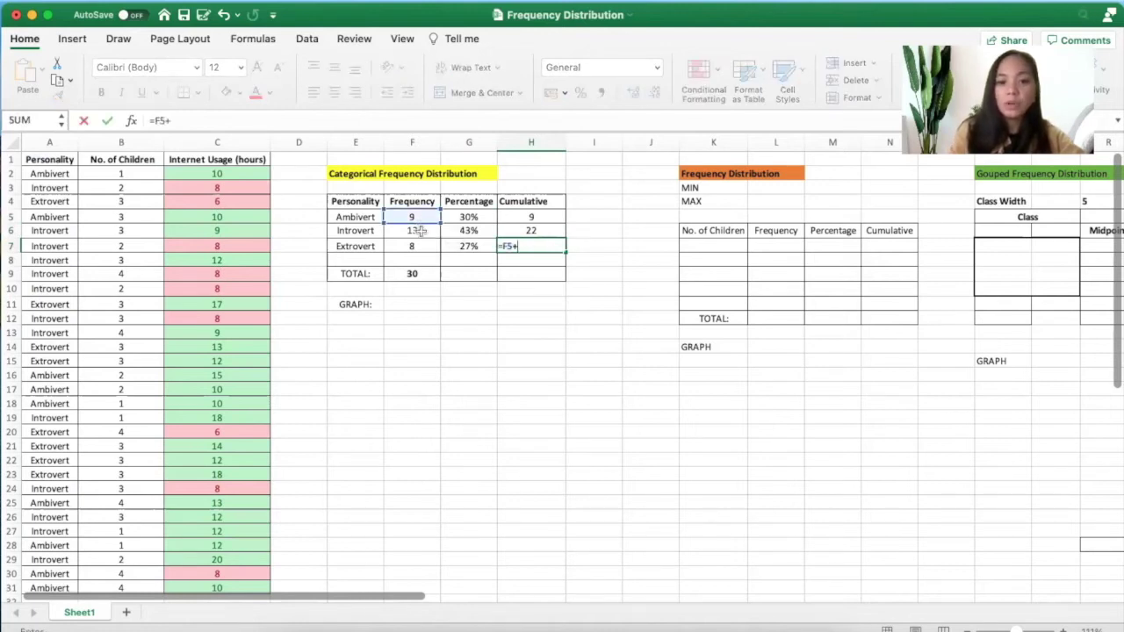
left_click(419, 230)
type("+")
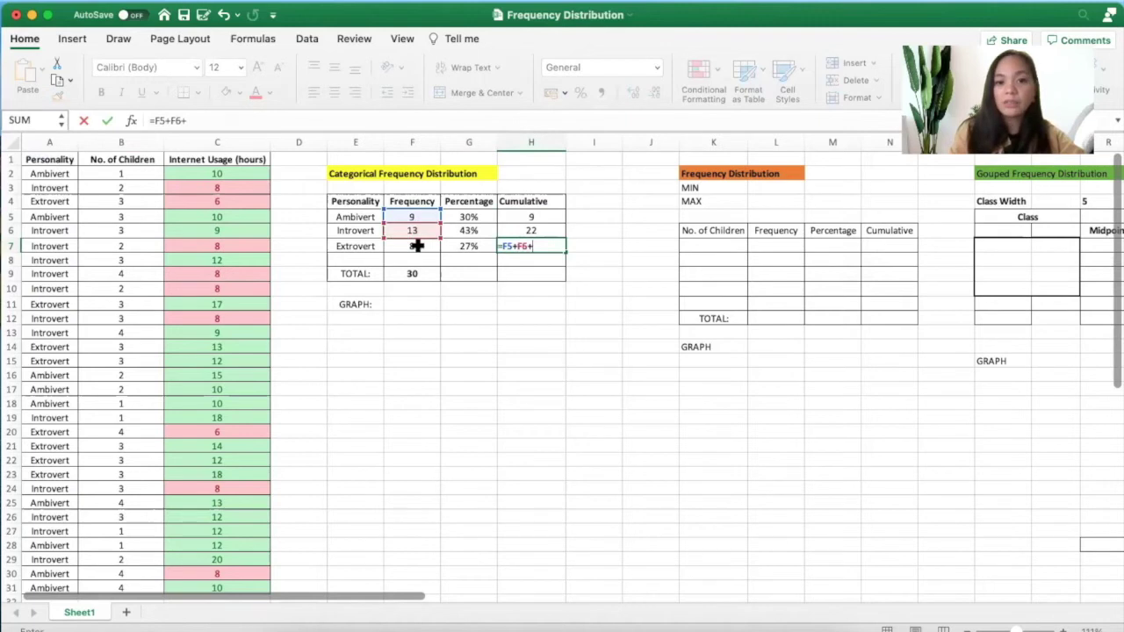
left_click(419, 246)
key("Return")
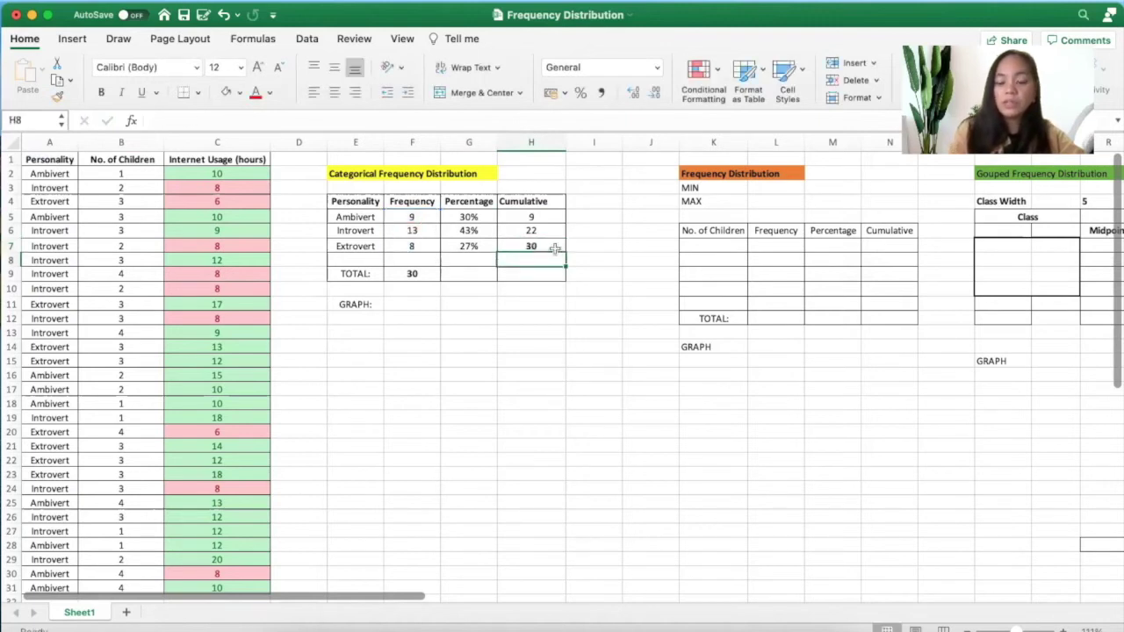
Redo H7 as =H6+F5, so the Cumulative column reads 9, 22, 31.
key("super+b")
type("=")
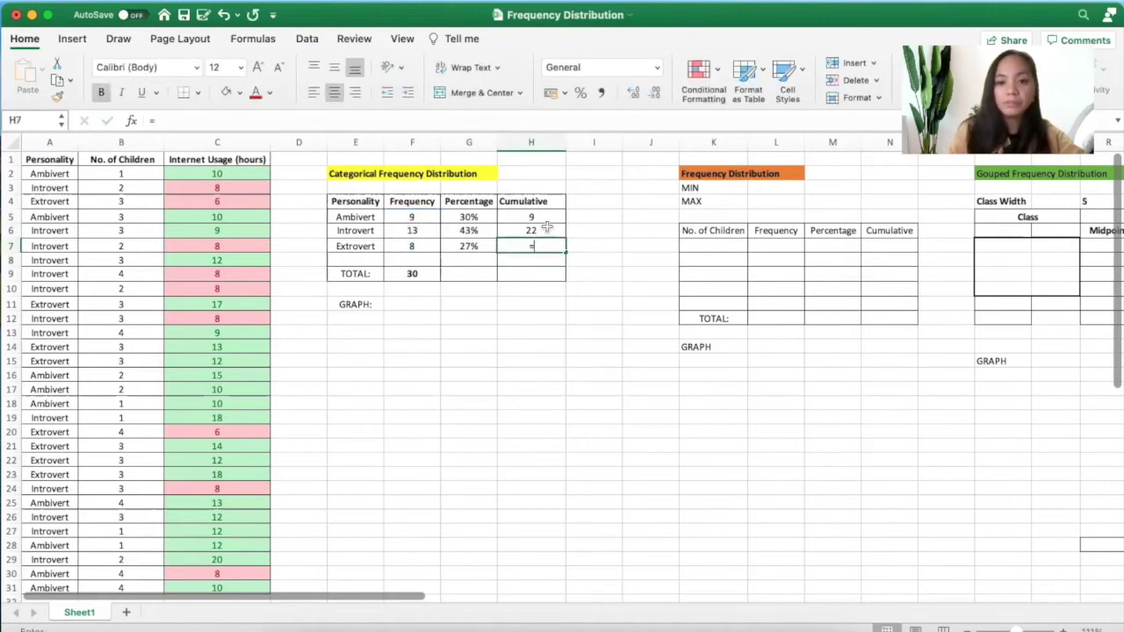
left_click(546, 227)
type("+")
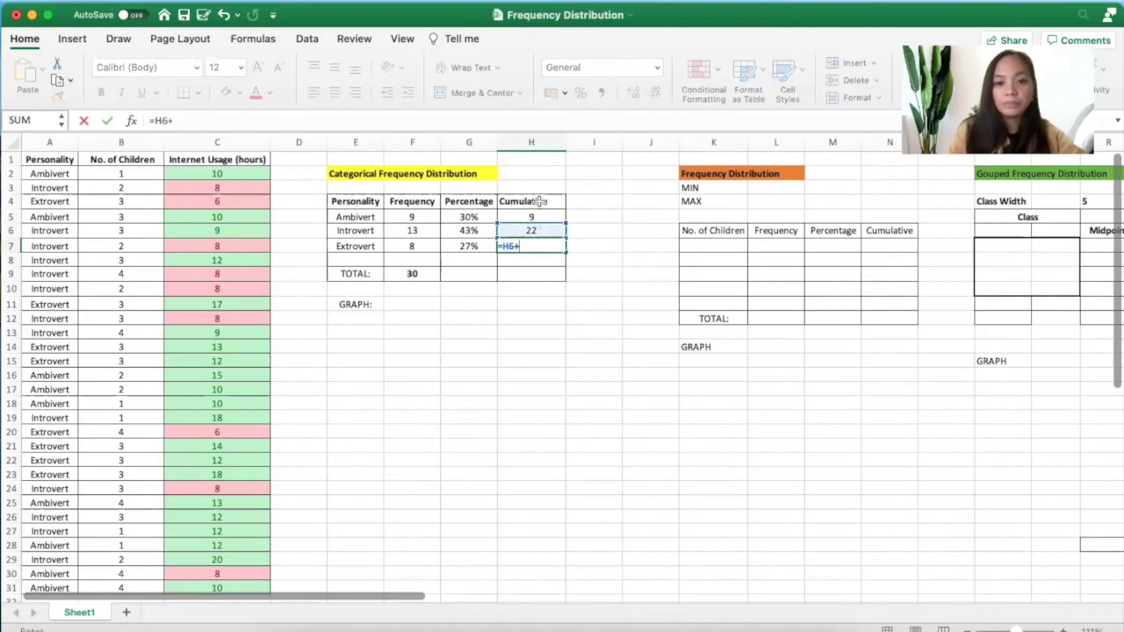
left_click(425, 217)
key("Return")
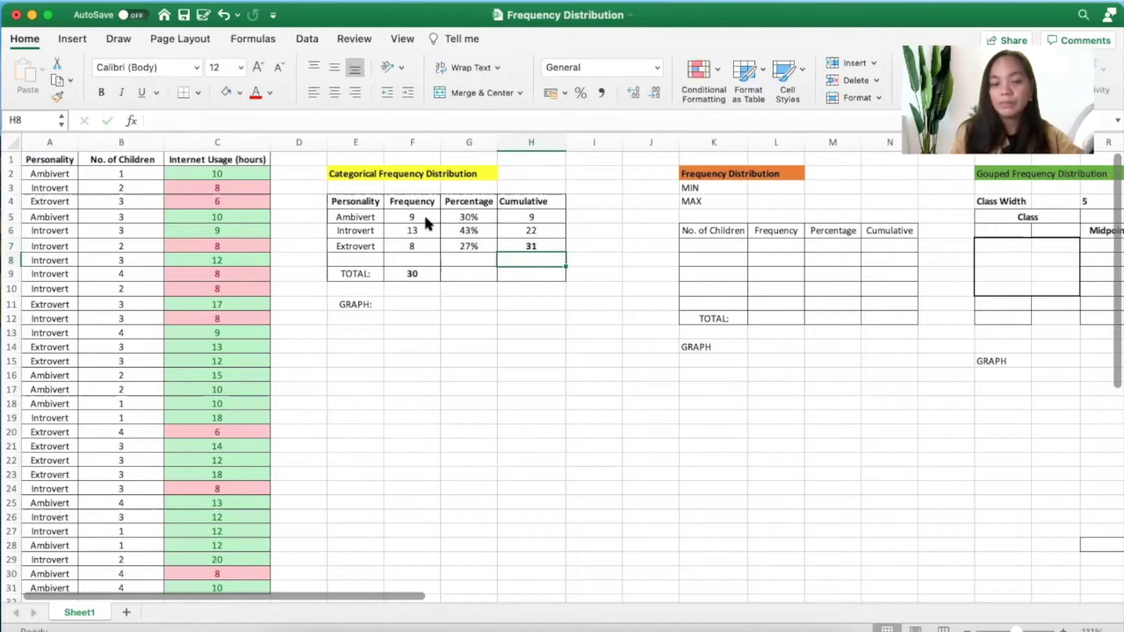
key("Down")
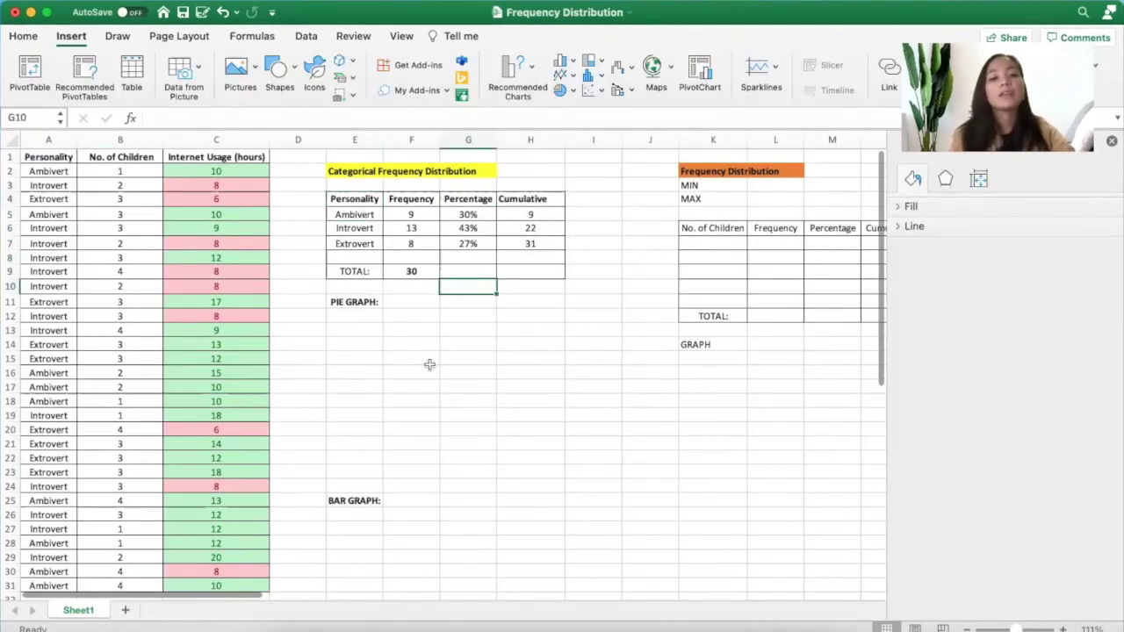
Select E4:F7 and insert a 2-D pie chart of the personality frequencies.
left_click(429, 362)
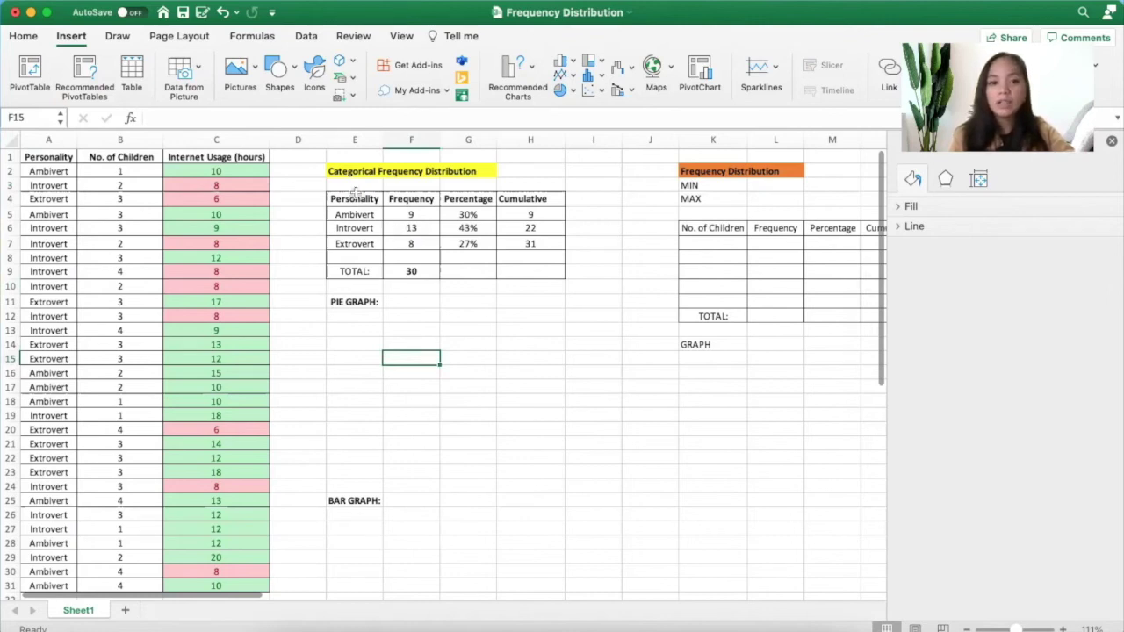
left_click_drag(353, 198, 402, 243)
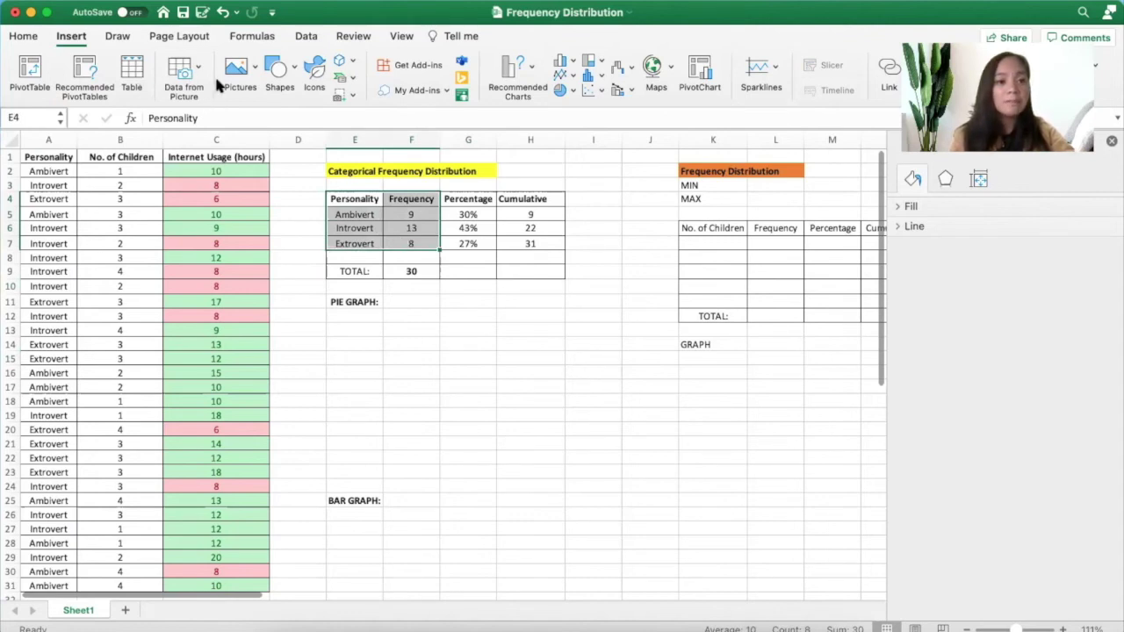
left_click(77, 38)
left_click(80, 40)
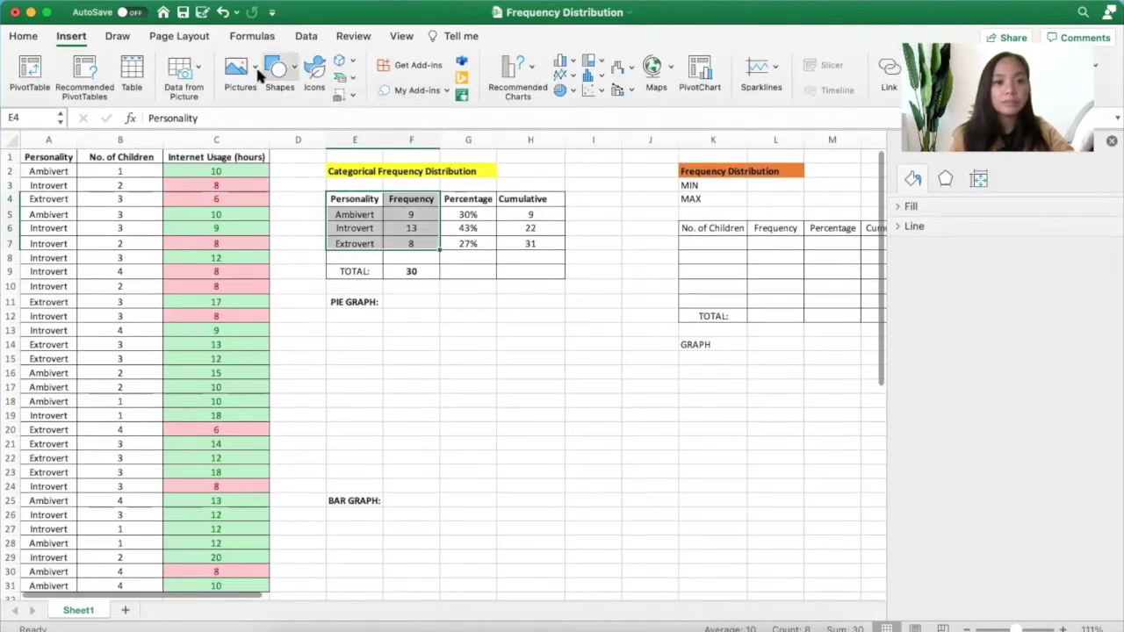
left_click(571, 85)
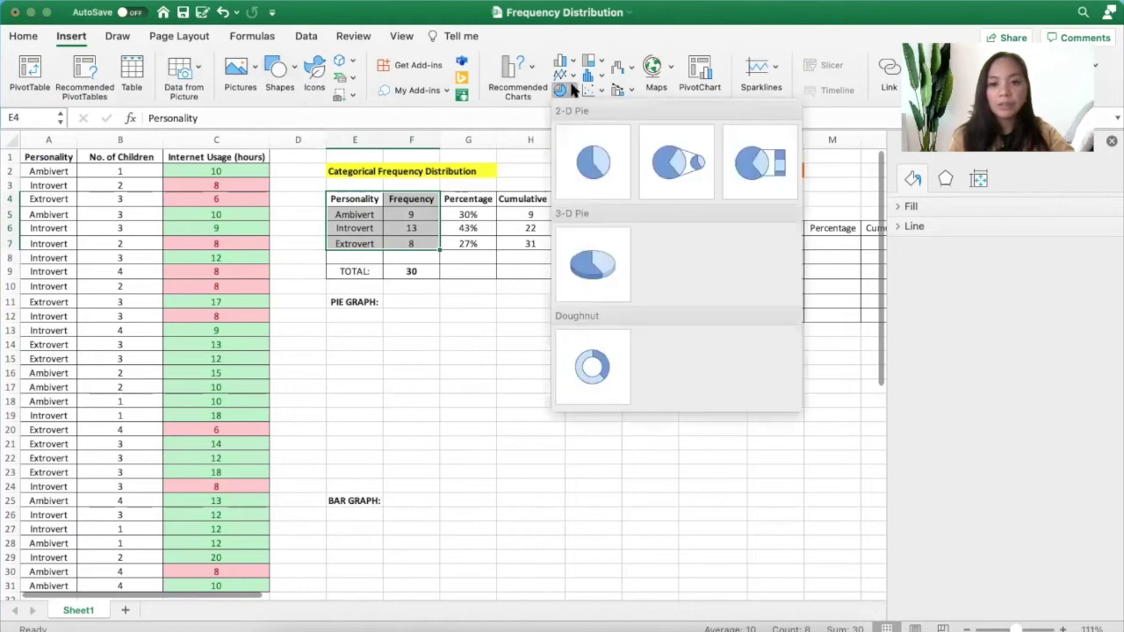
left_click(612, 185)
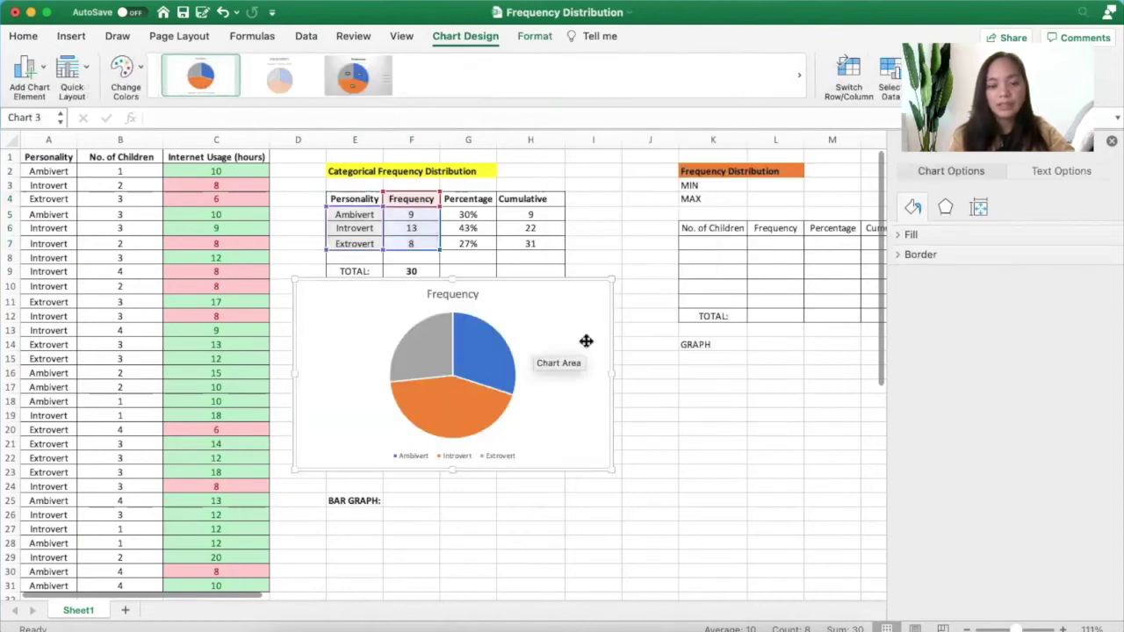
Resize and position the pie chart under the PIE GRAPH label.
mouse_move(585, 342)
left_mouse_down()
mouse_move(591, 349)
mouse_move(584, 335)
left_mouse_up()
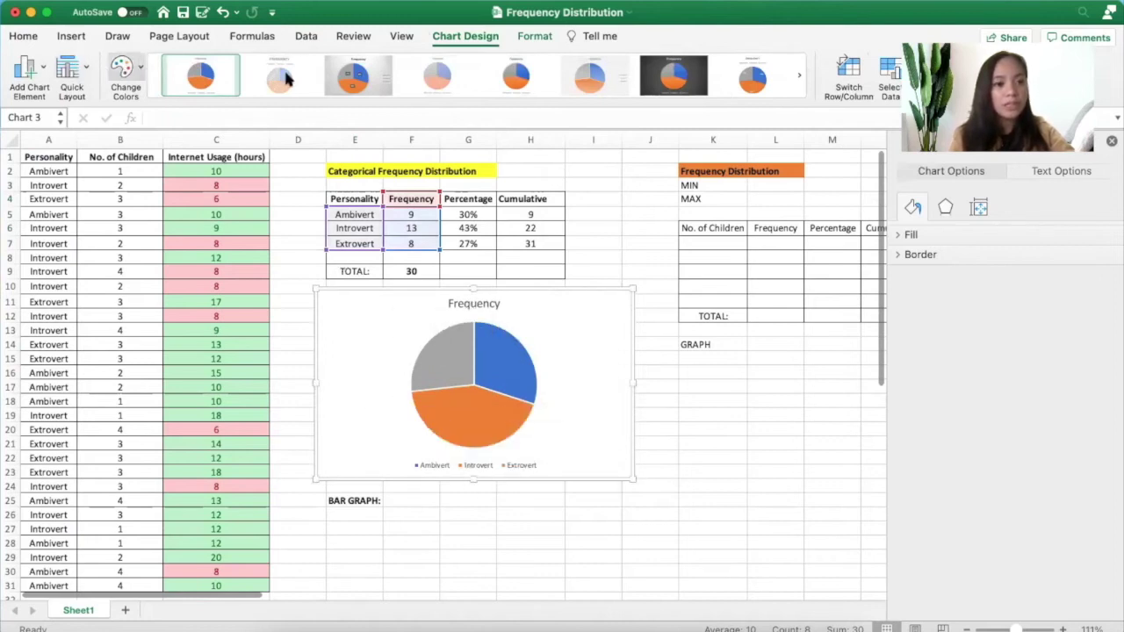
left_click(73, 81)
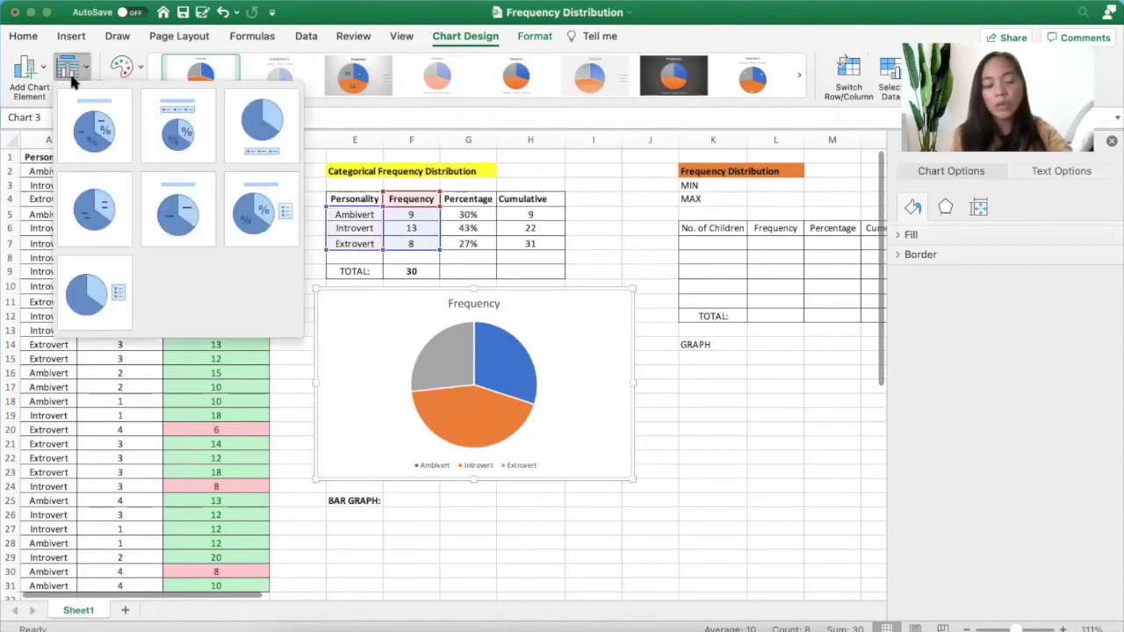
left_click(88, 151)
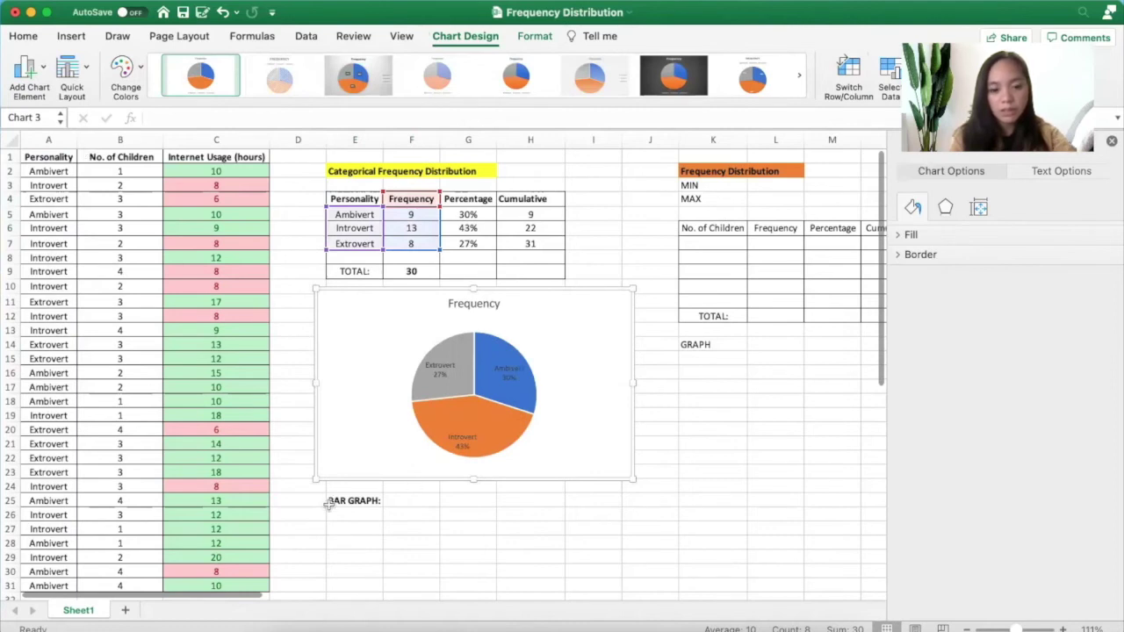
left_click_drag(299, 487, 226, 567)
left_click_drag(572, 320, 630, 331)
left_click_drag(705, 547, 589, 465)
mouse_move(542, 306)
left_mouse_down()
mouse_move(594, 344)
mouse_move(597, 333)
left_mouse_up()
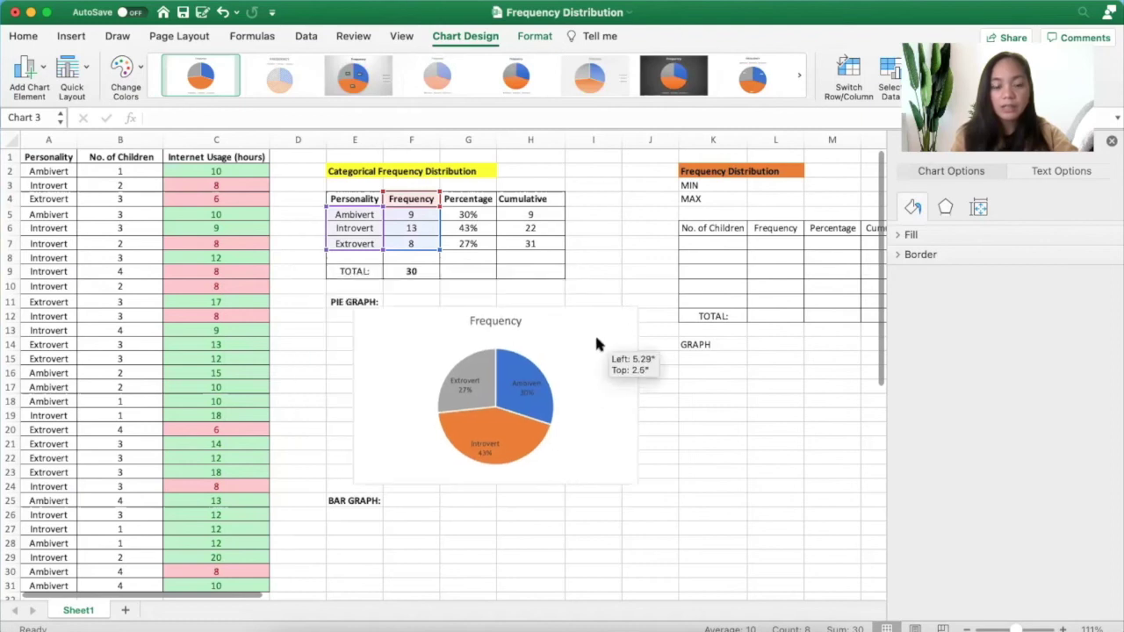
Apply the third chart style and title the pie chart 'Percentage of SocSci Class Personality'.
left_click(356, 78)
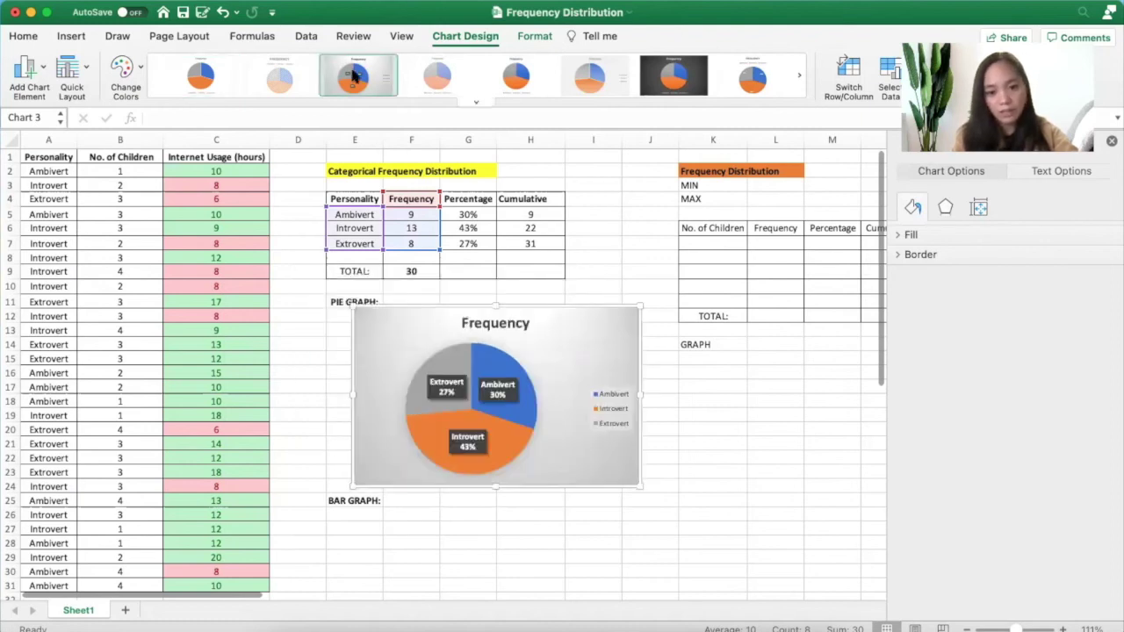
left_click(491, 322)
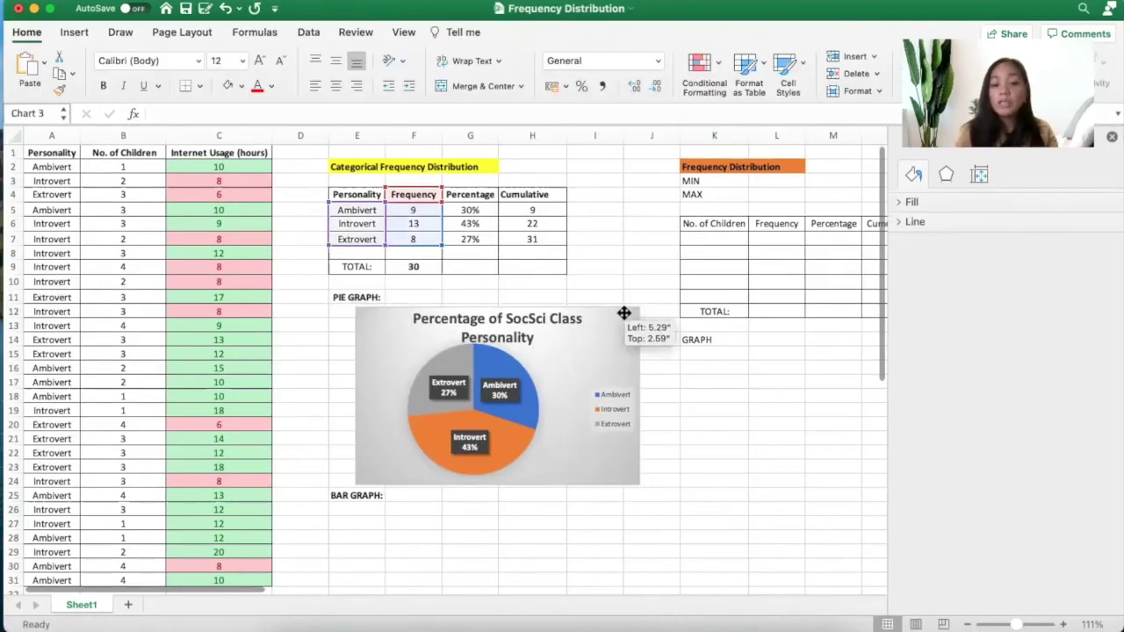
left_click_drag(622, 311, 688, 294)
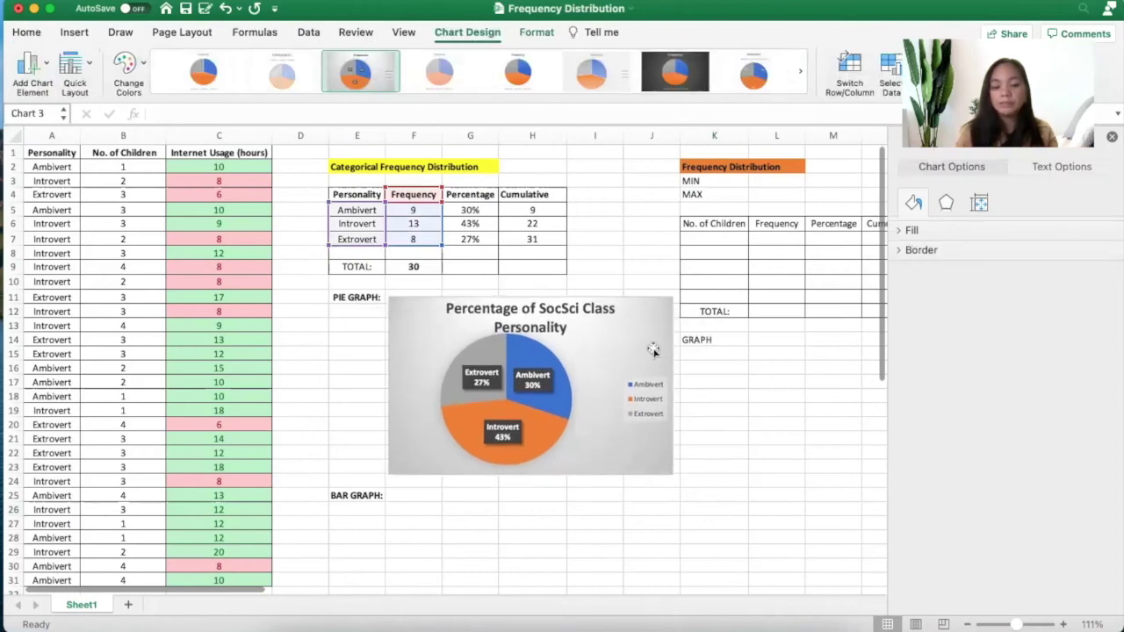
left_click(737, 495)
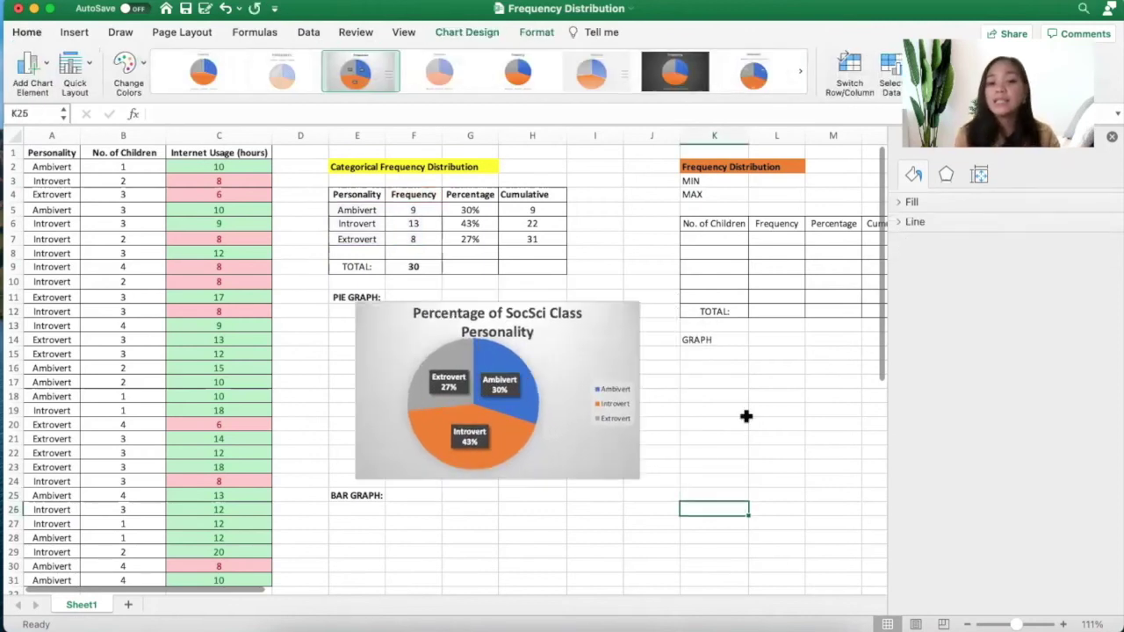
Select E4:F7 and insert a Clustered Column chart from Recommended Charts.
scroll(734, 416, "down", 2)
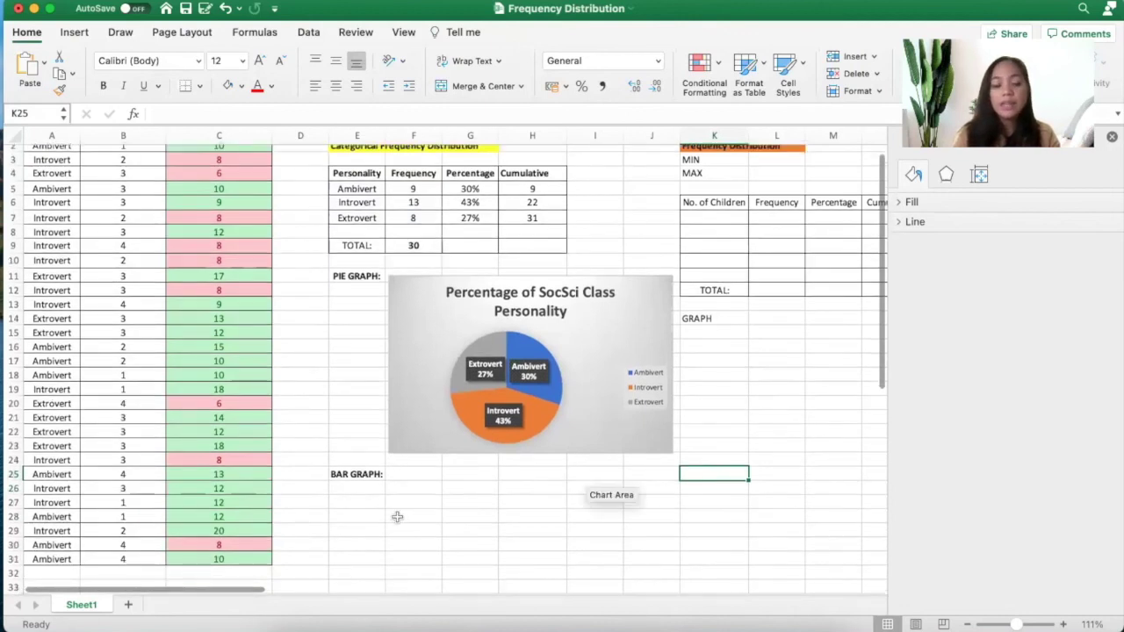
left_click(397, 516)
left_click(360, 497)
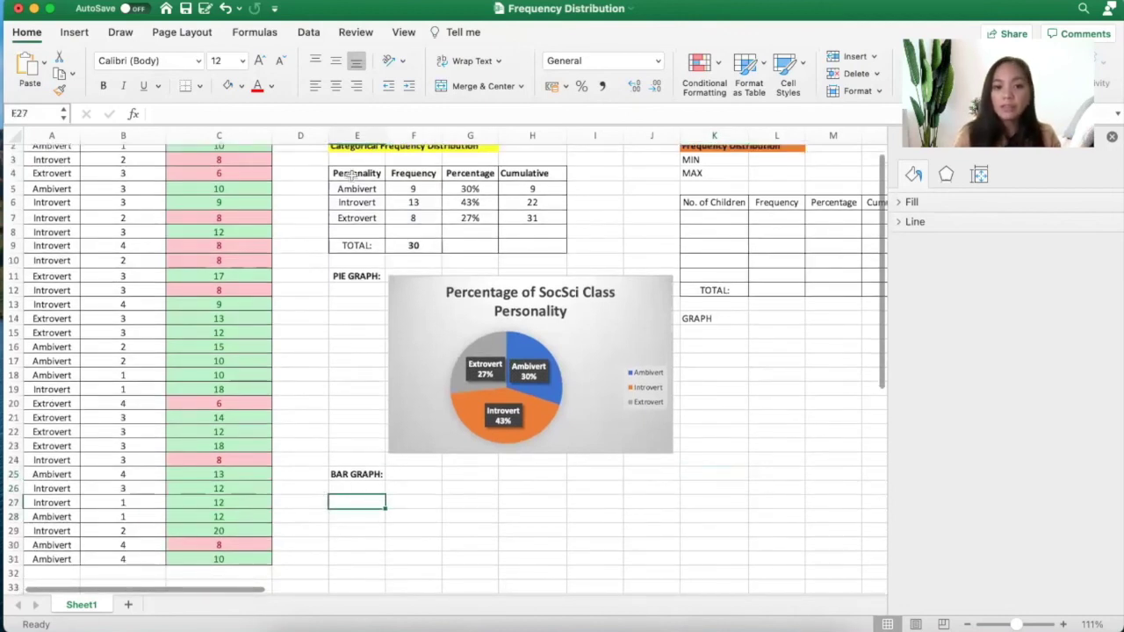
left_click_drag(349, 174, 413, 216)
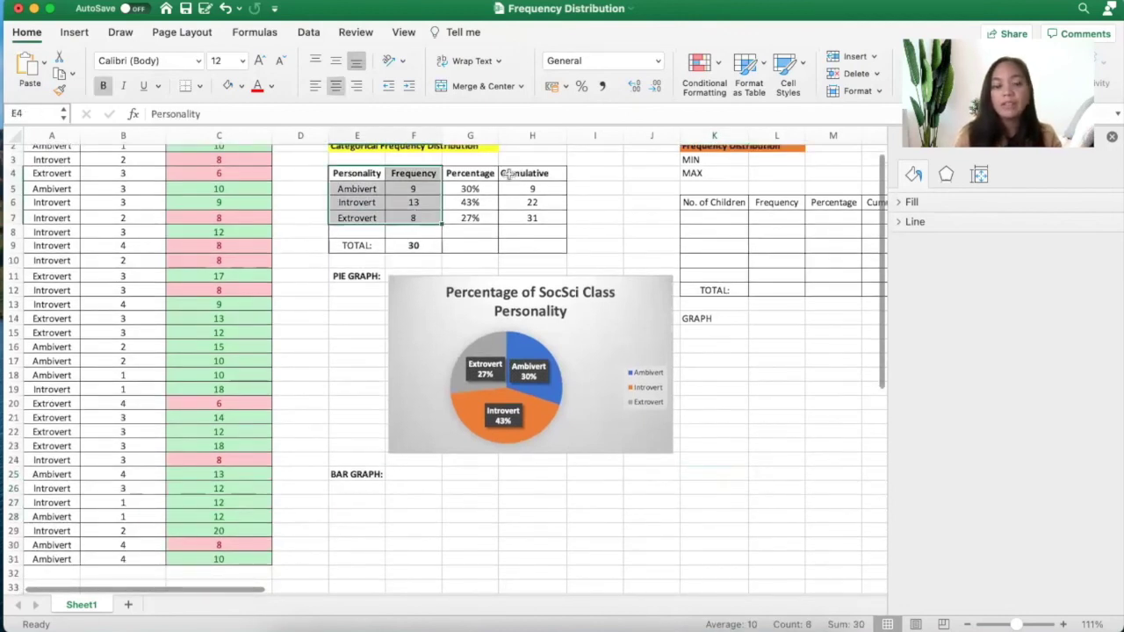
left_click(74, 33)
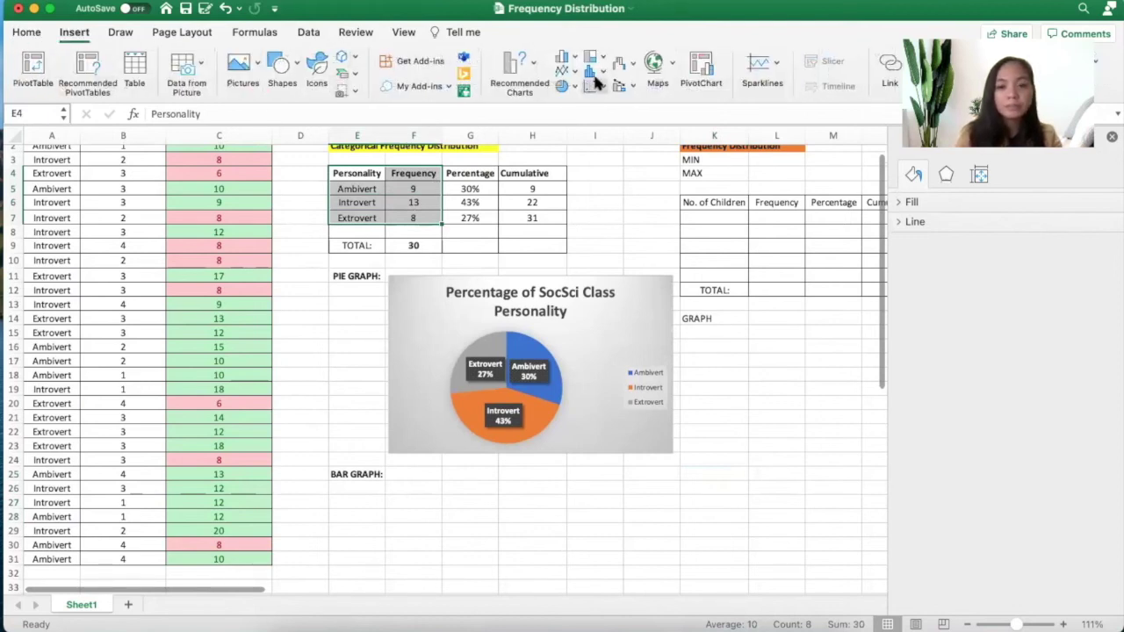
left_click(594, 75)
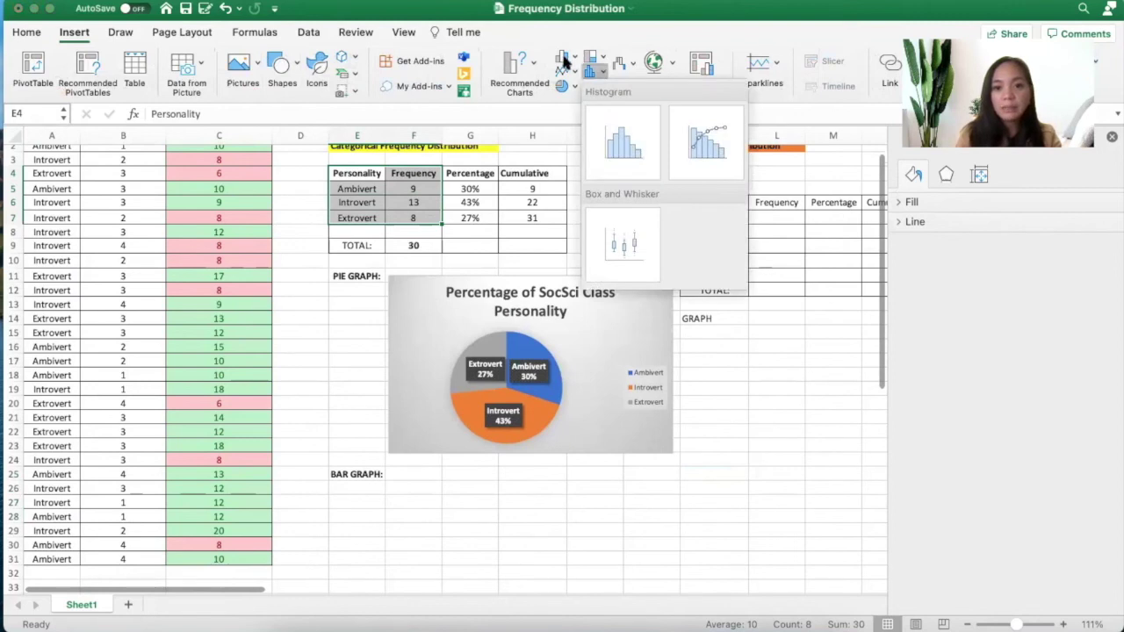
left_click(565, 59)
left_click(565, 59)
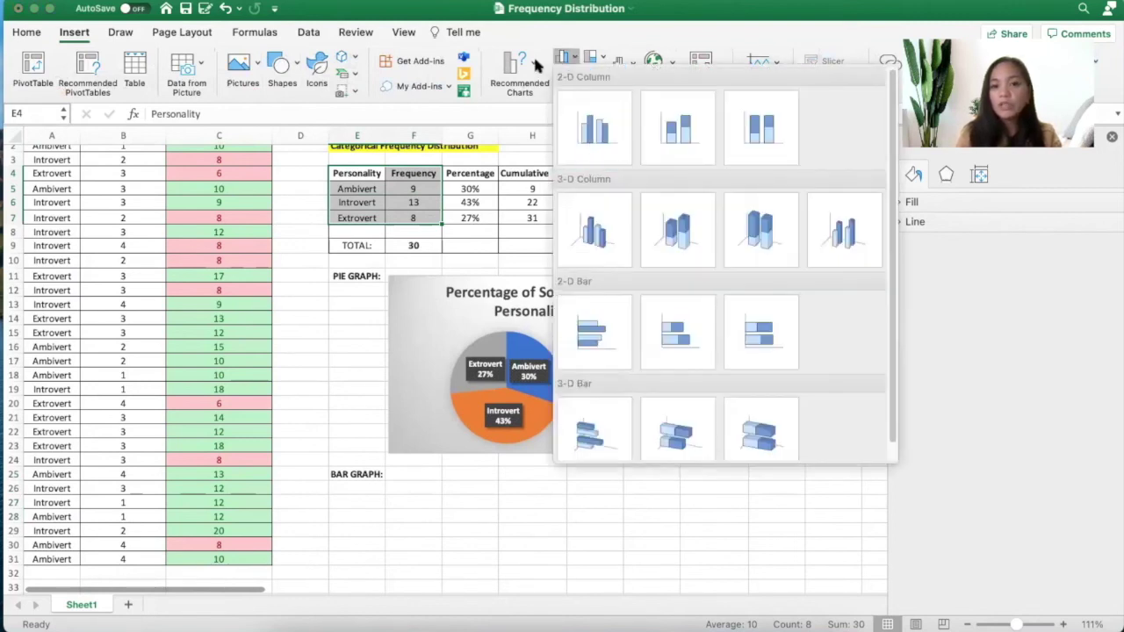
left_click(533, 53)
left_click(533, 54)
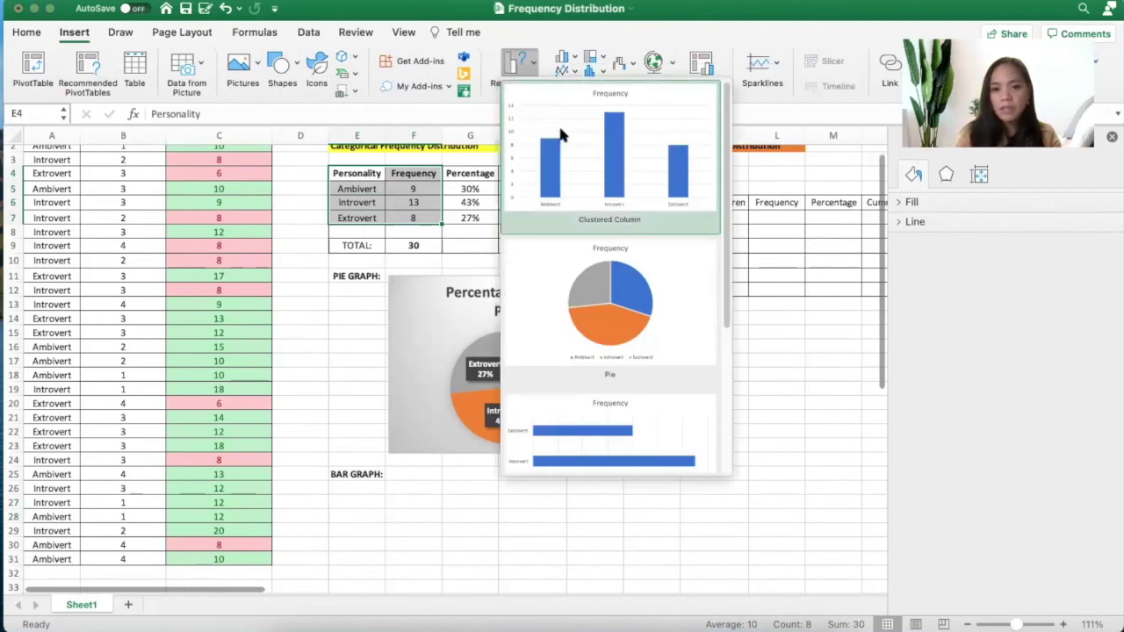
scroll(590, 154, "down", 5)
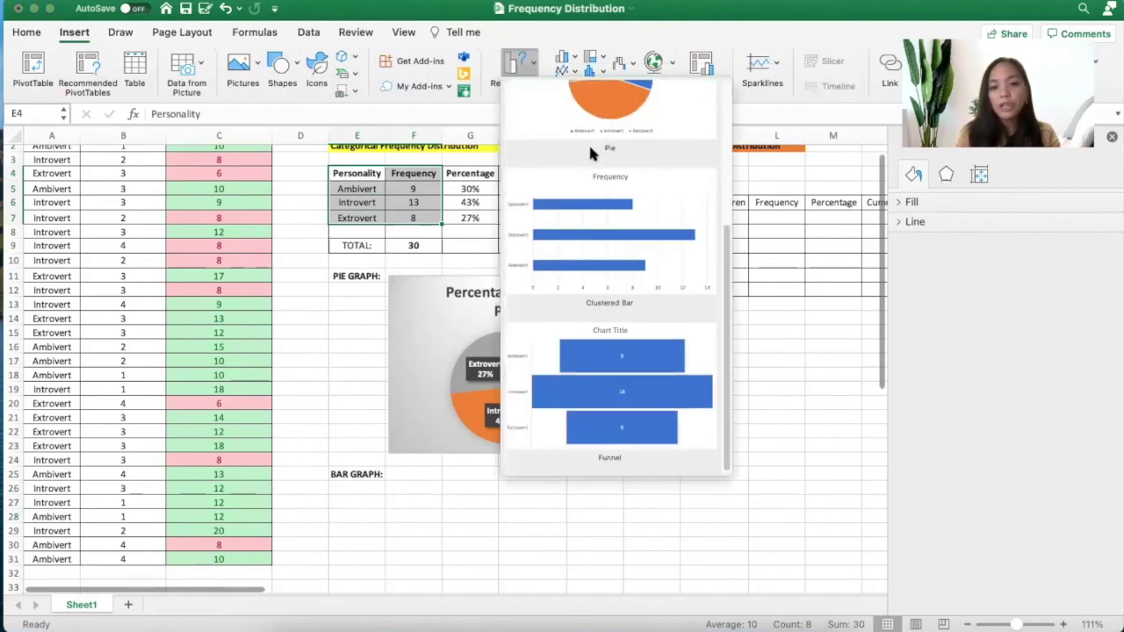
scroll(590, 153, "up", 4)
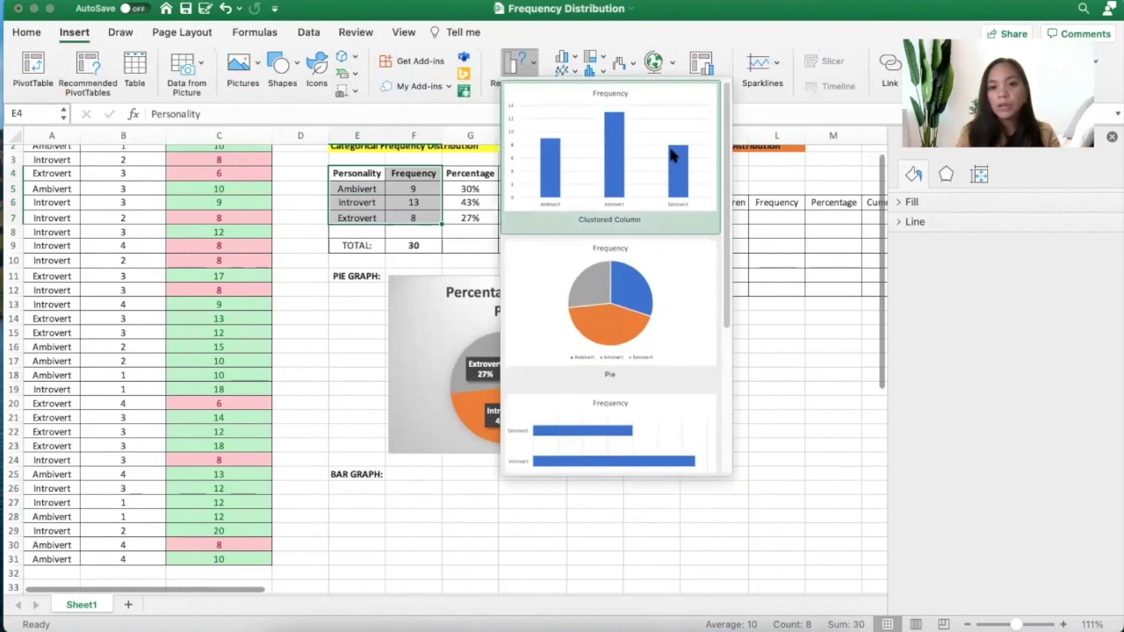
left_click(672, 154)
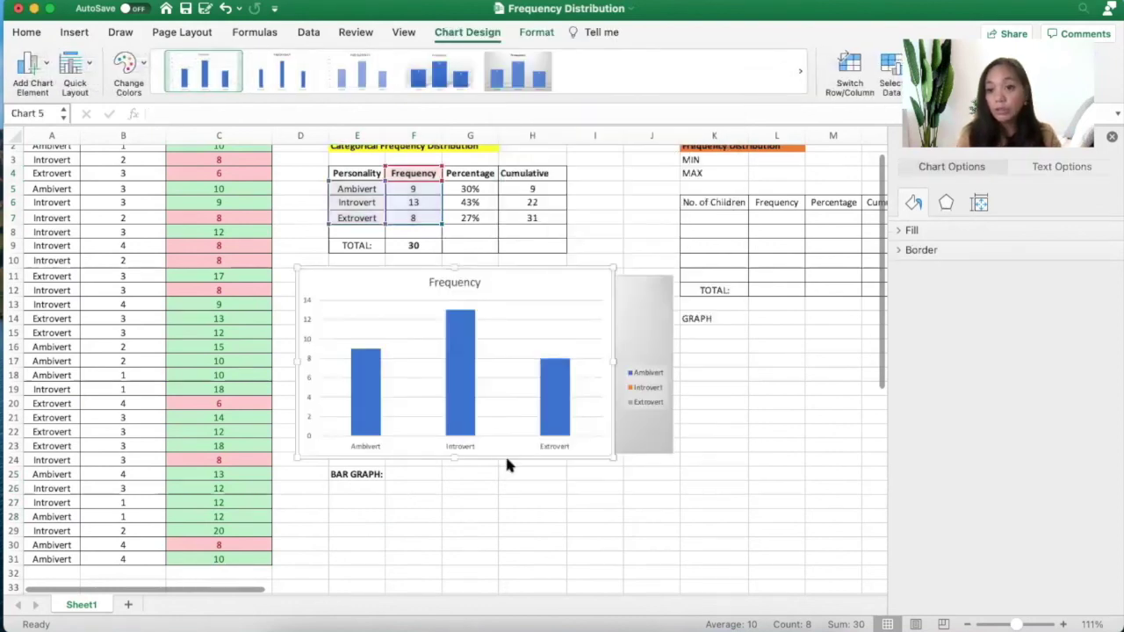
Move the column chart under BAR GRAPH and apply the fourth style with data labels.
scroll(505, 454, "down", 5)
left_click_drag(548, 197, 611, 407)
scroll(708, 437, "down", 2)
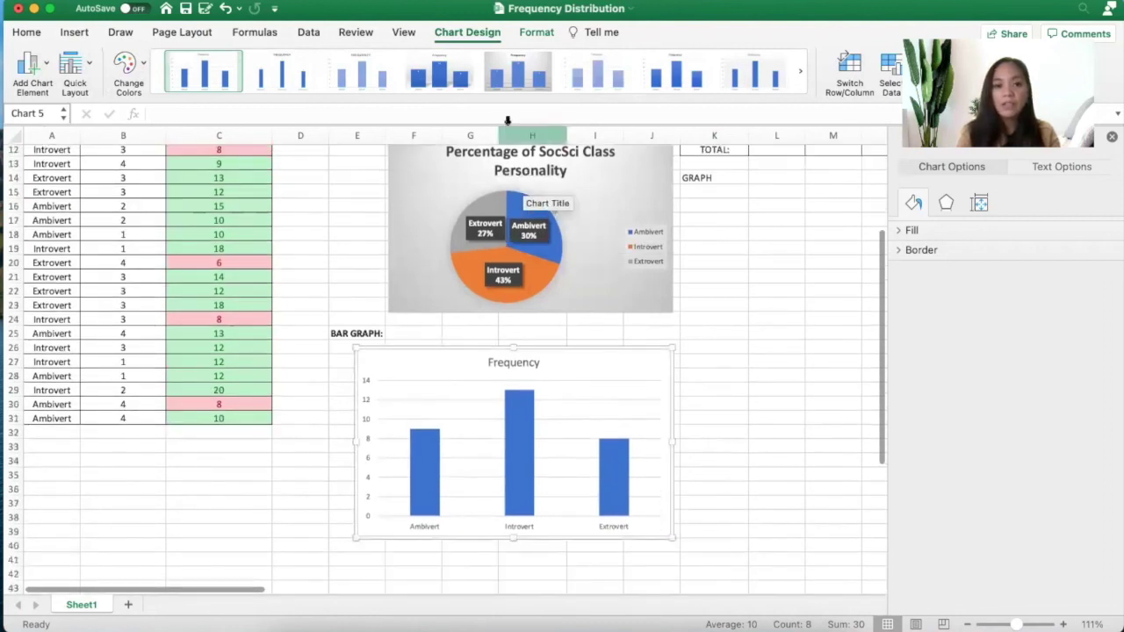
left_click(446, 74)
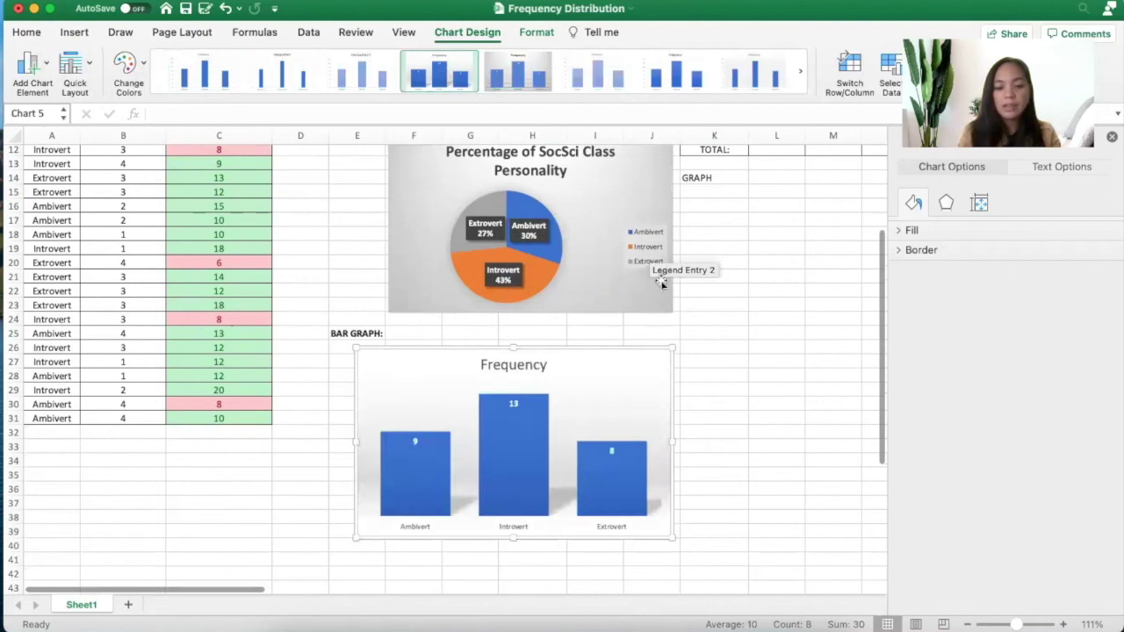
Select and copy the pie chart's title text.
scroll(659, 279, "up", 2)
left_click(558, 218)
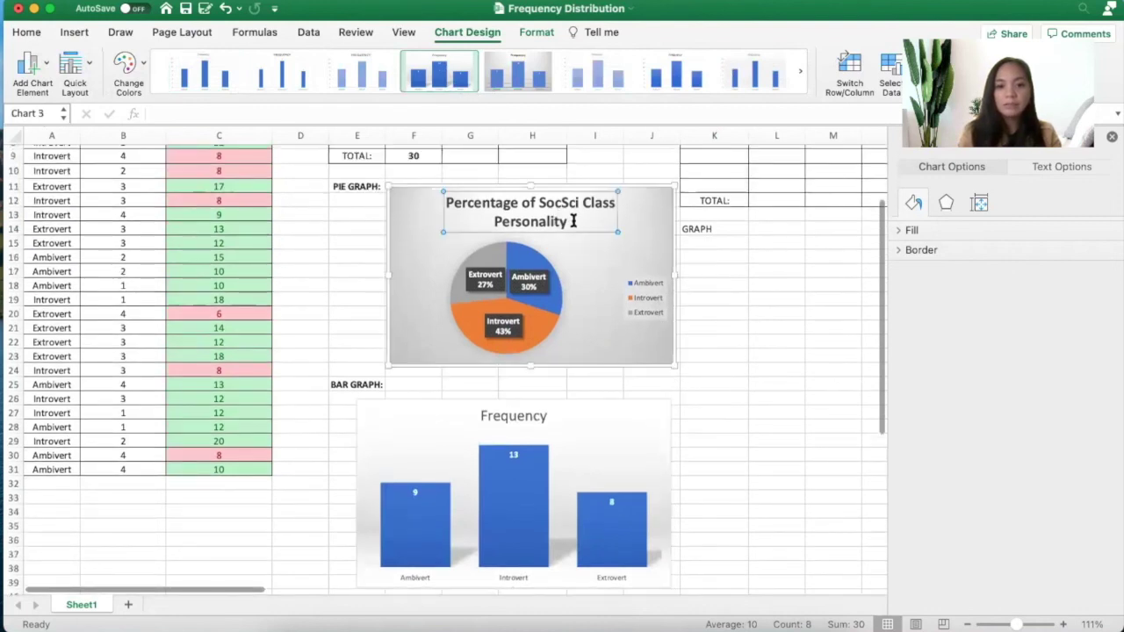
left_click_drag(573, 221, 450, 204)
key("super+c")
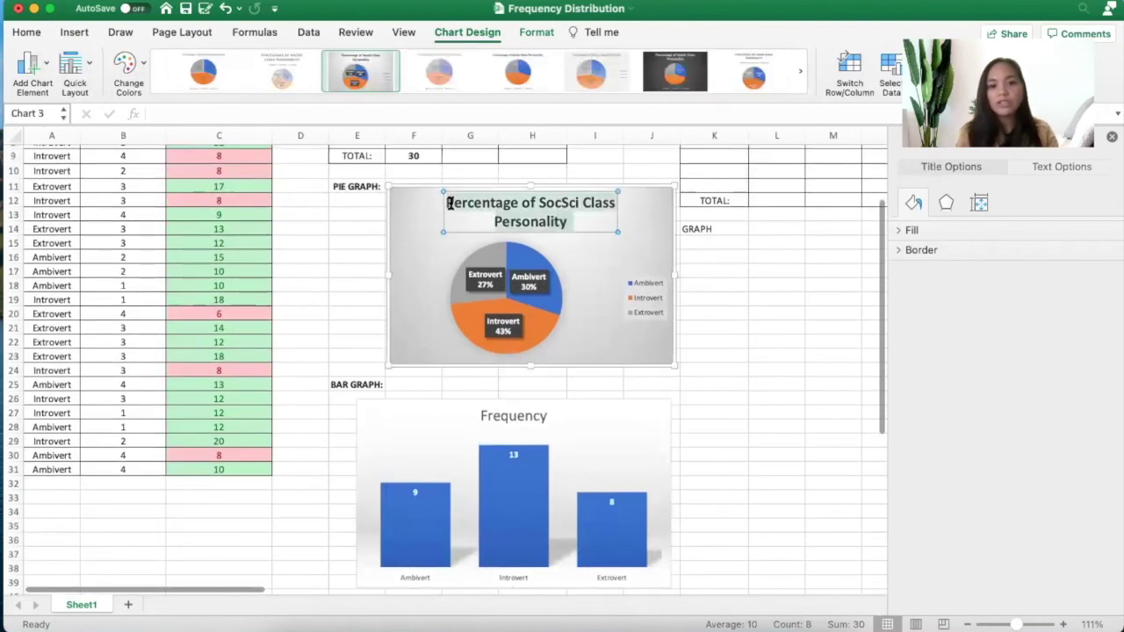
left_click(805, 524)
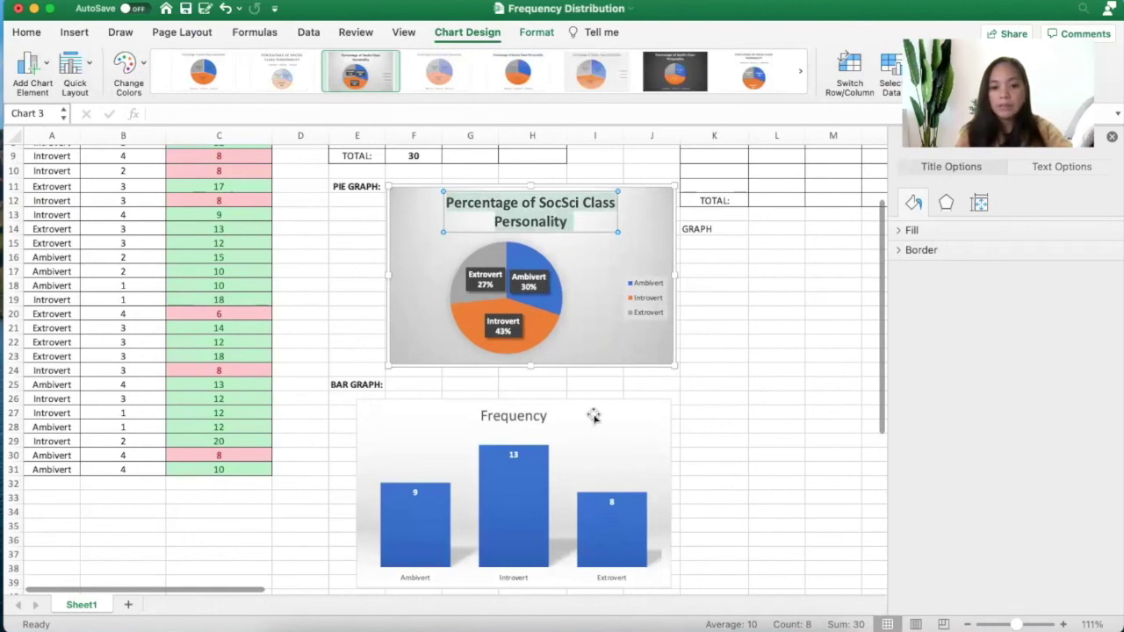
Paste 'Percentage of SocSci Class Personality' into the column chart title, deleting the leftover 'Frequency'.
left_click(525, 416)
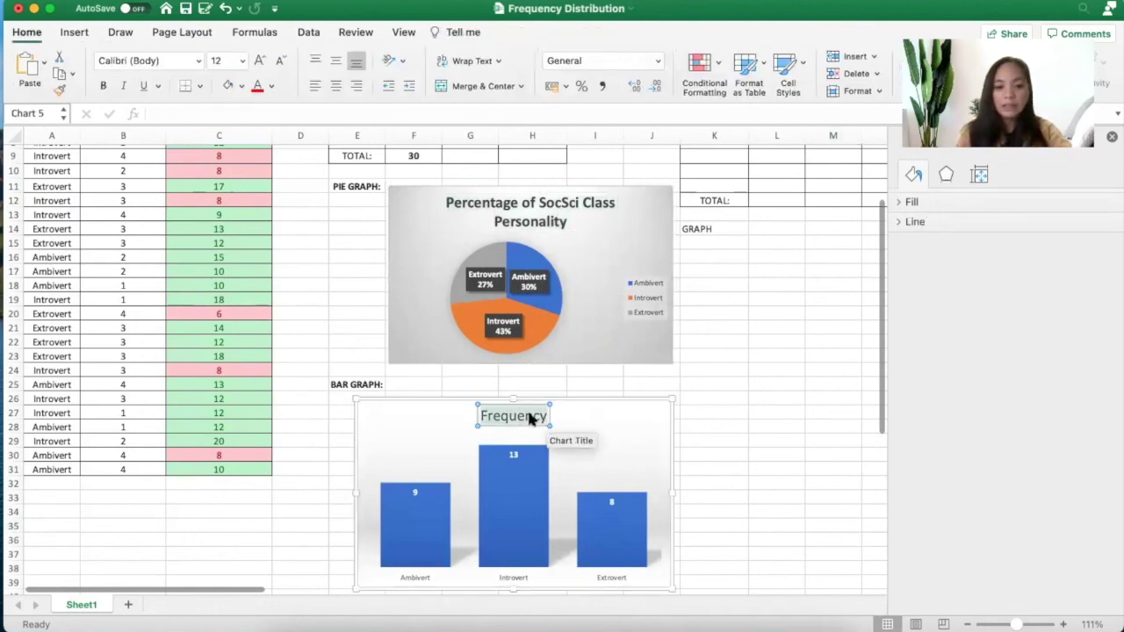
left_click(529, 418)
key("super+v")
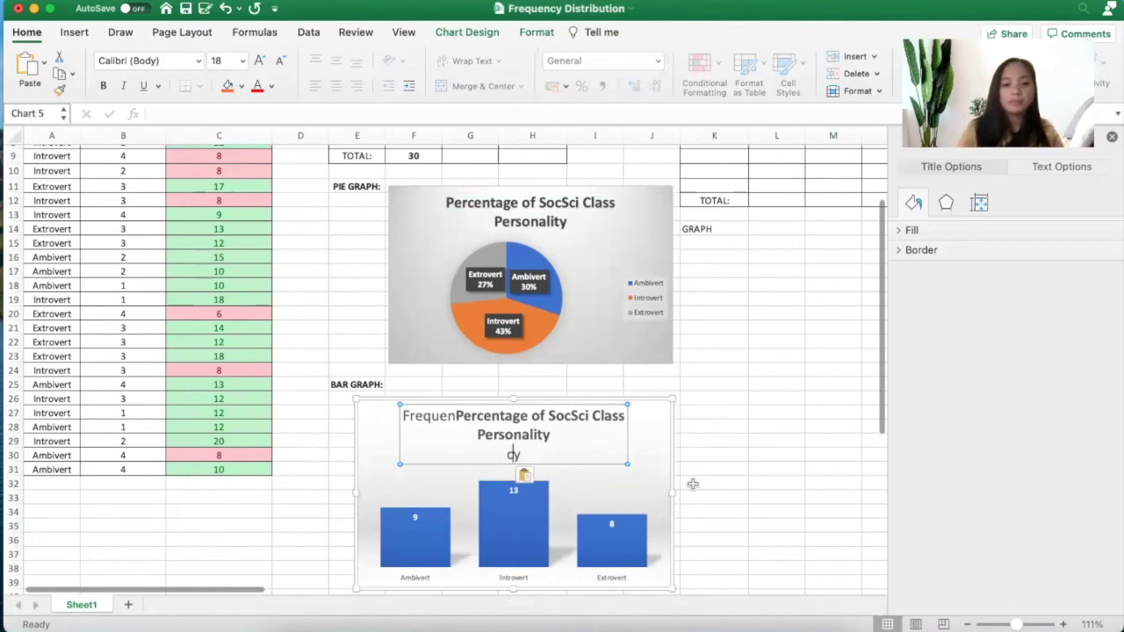
key("End")
key("BackSpace")
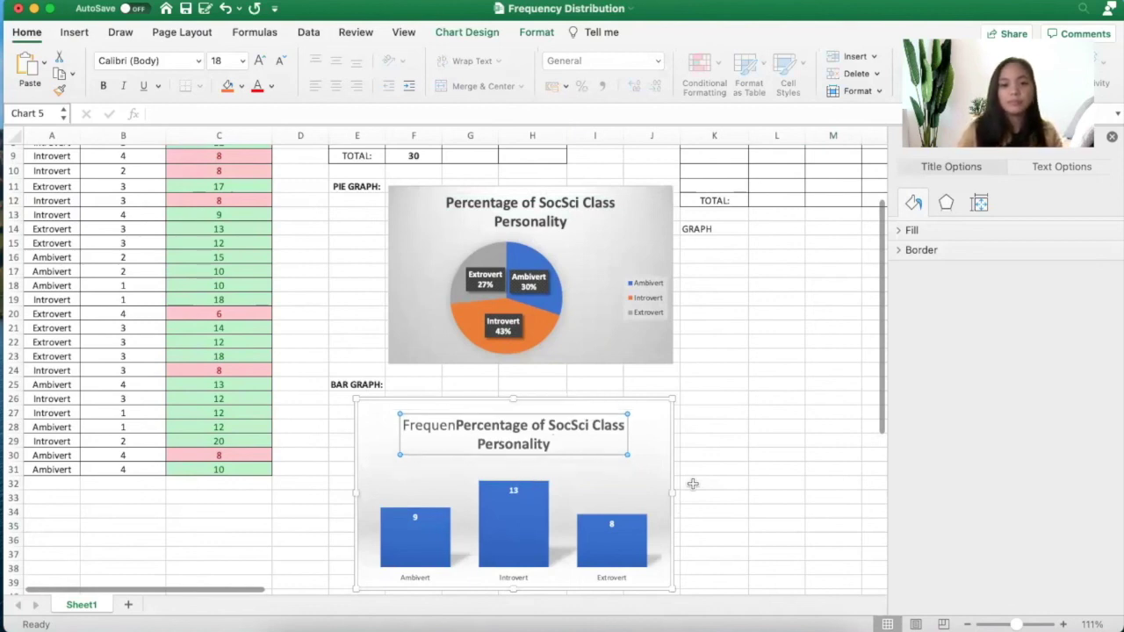
left_click_drag(456, 425, 396, 425)
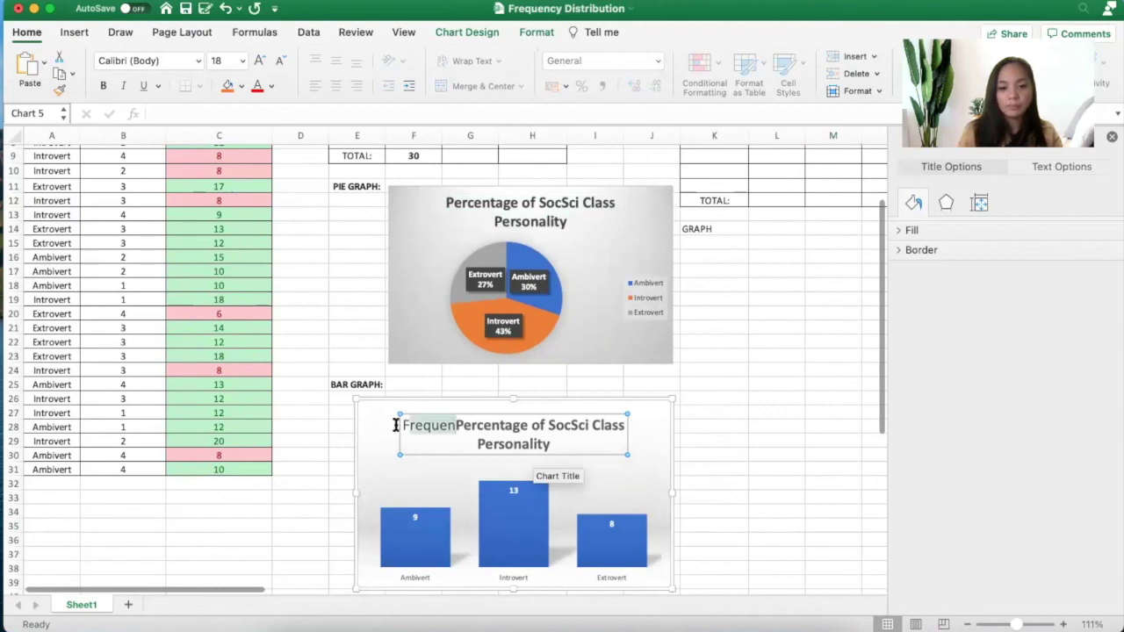
key("BackSpace")
left_click(776, 426)
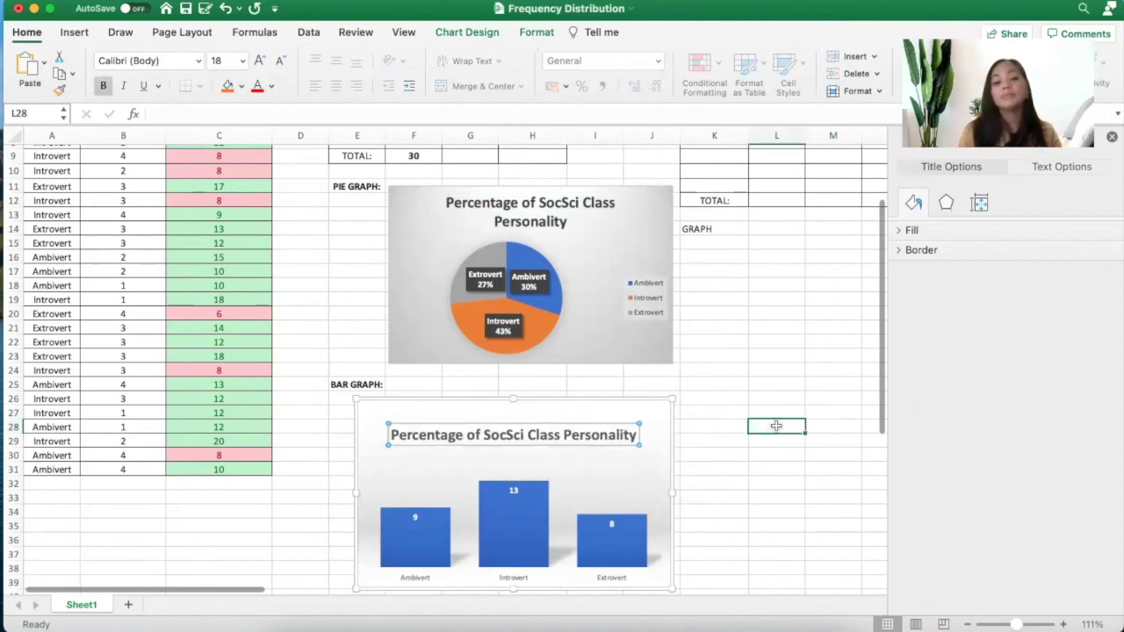
scroll(776, 426, "down", 5)
scroll(776, 426, "up", 8)
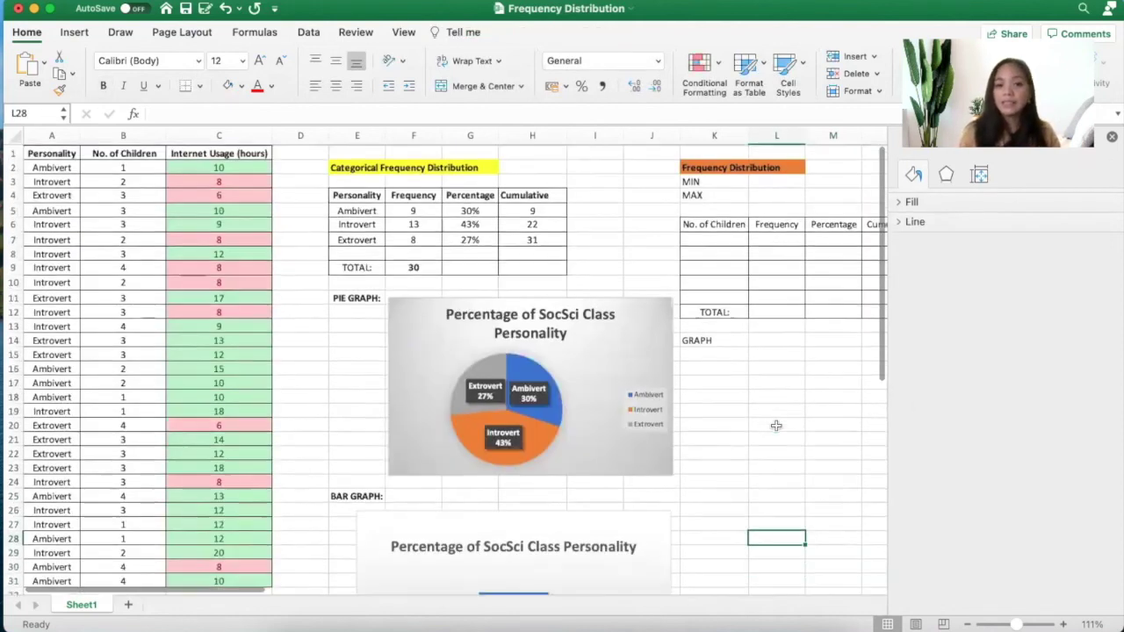
scroll(776, 426, "down", 3)
scroll(776, 426, "up", 6)
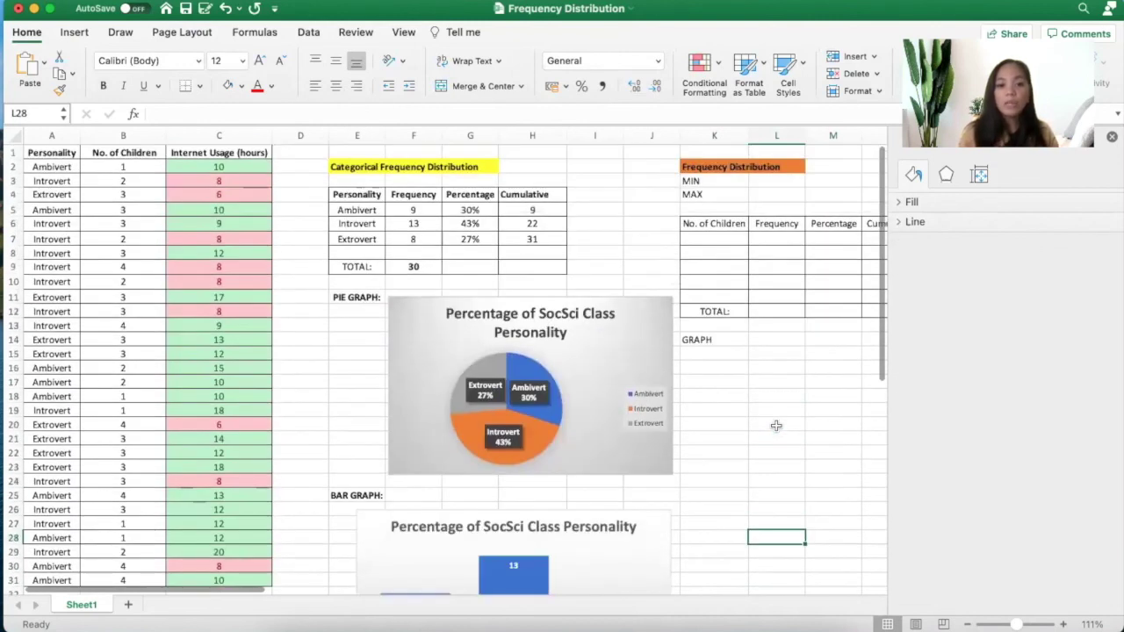
scroll(776, 426, "right", 2)
scroll(776, 426, "up", 3)
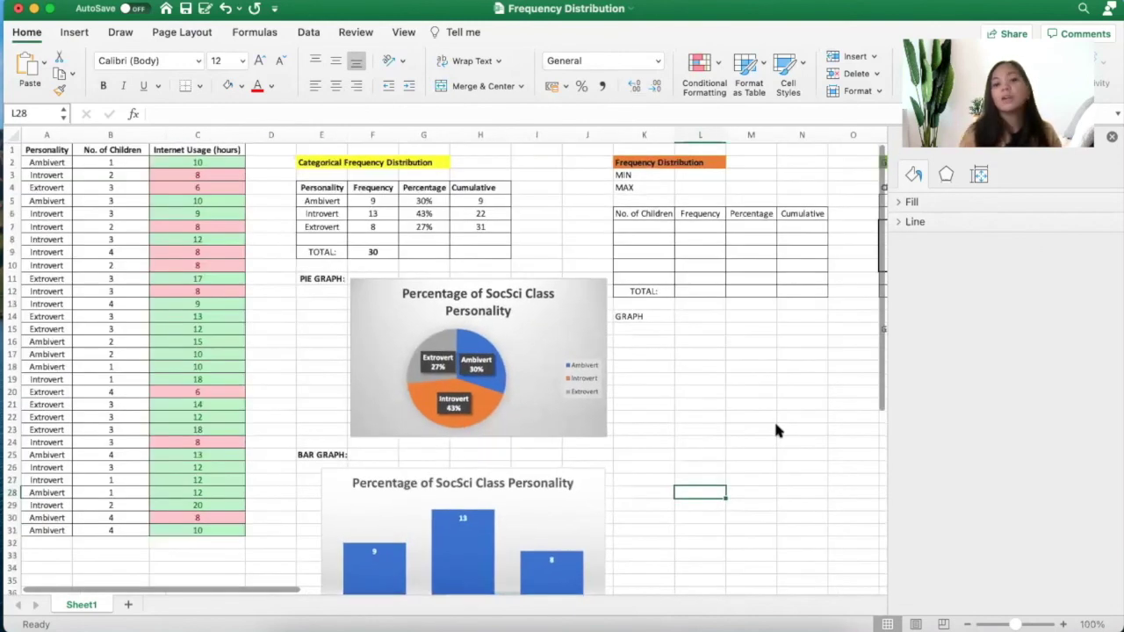